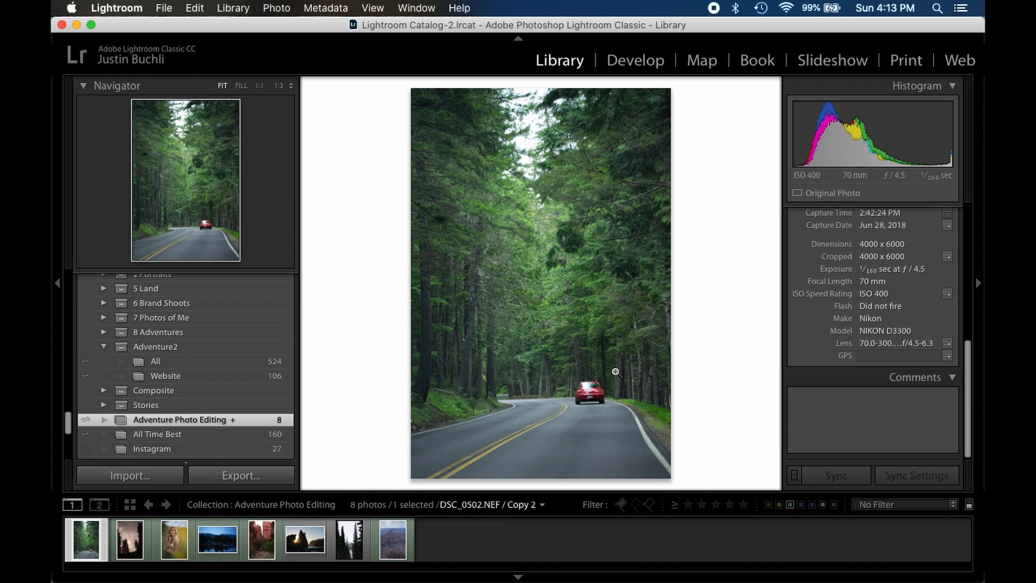
Inspect the red car up close in the forest road photo and open the photo in the Develop module.
{"action": "left_click", "coordinate": [583, 387]}
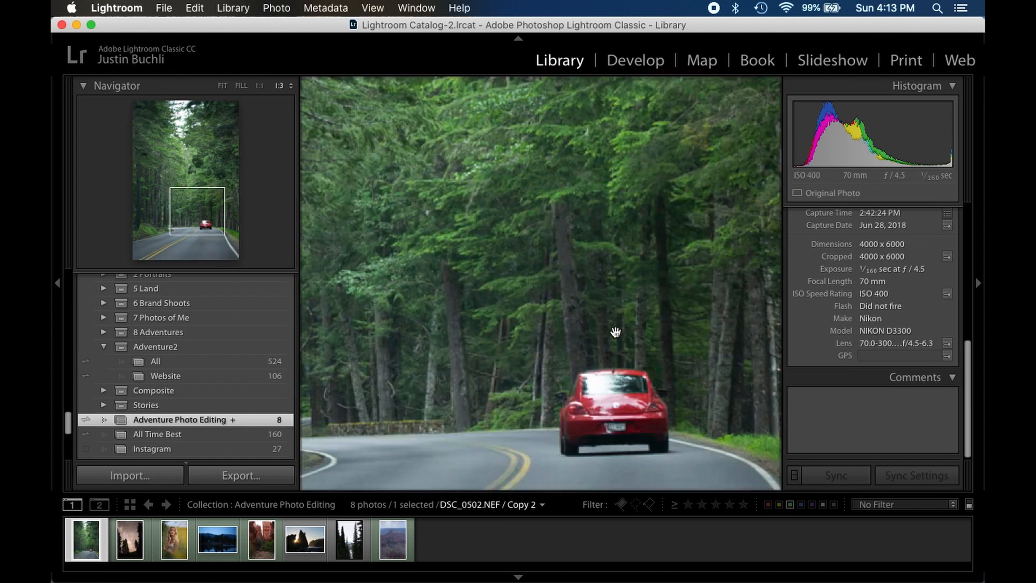
{"action": "left_click", "coordinate": [597, 387]}
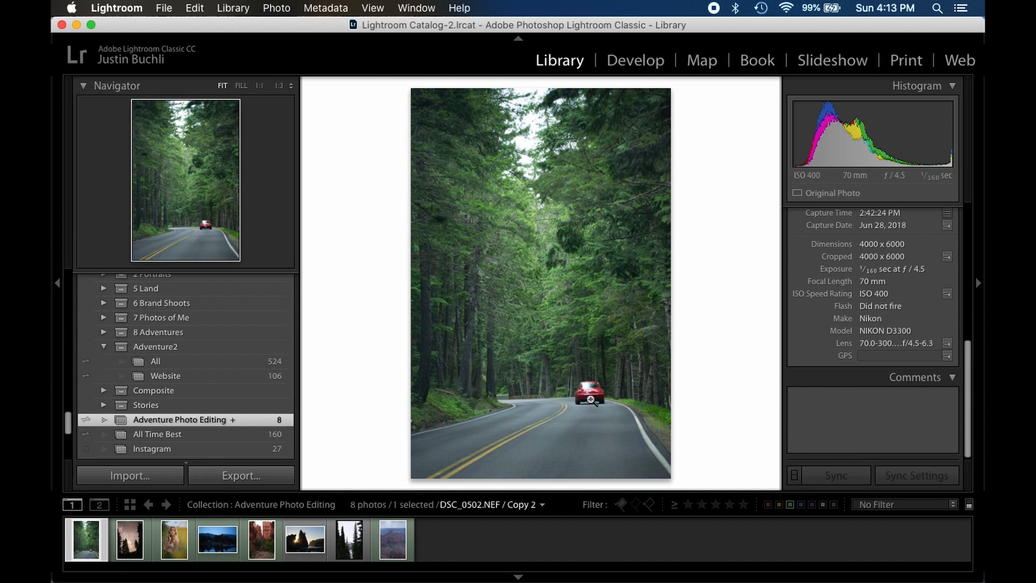
{"action": "key", "text": "g"}
{"action": "key", "text": "d"}
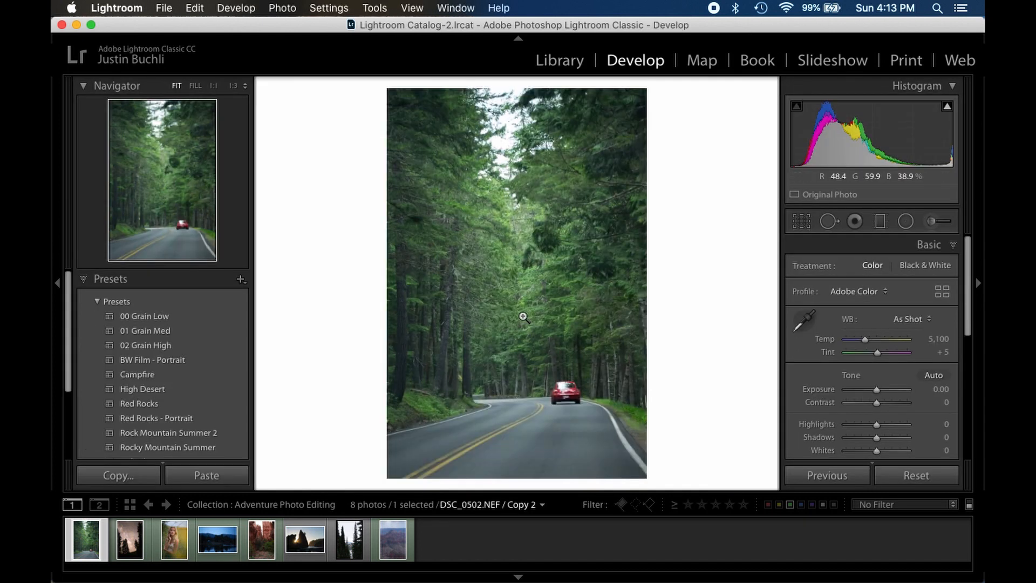
Straighten the forest road photo by rotating it slightly clockwise with the crop tool.
{"action": "key", "text": "r"}
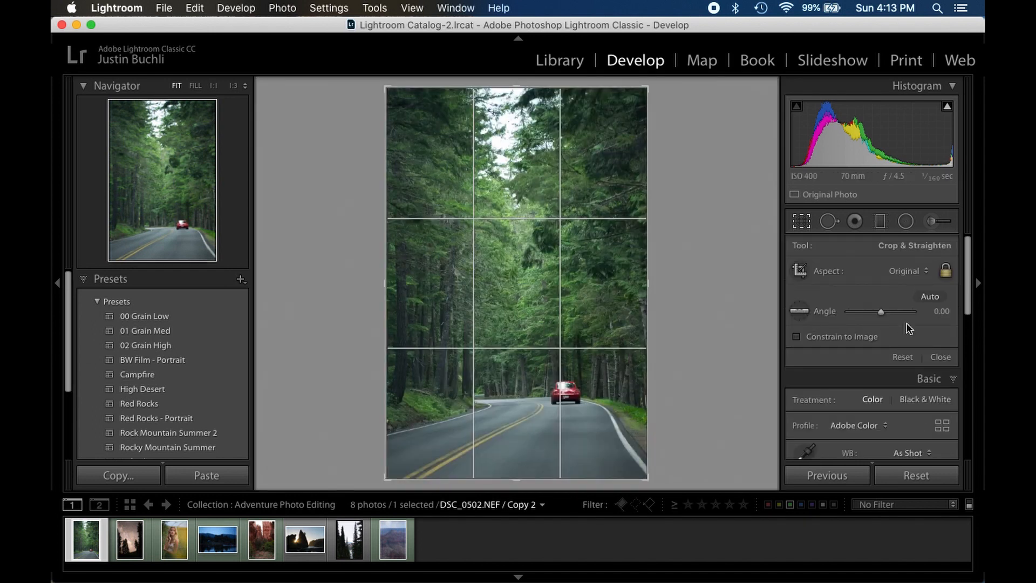
{"action": "left_click_drag", "start_coordinate": [934, 311], "coordinate": [960, 310]}
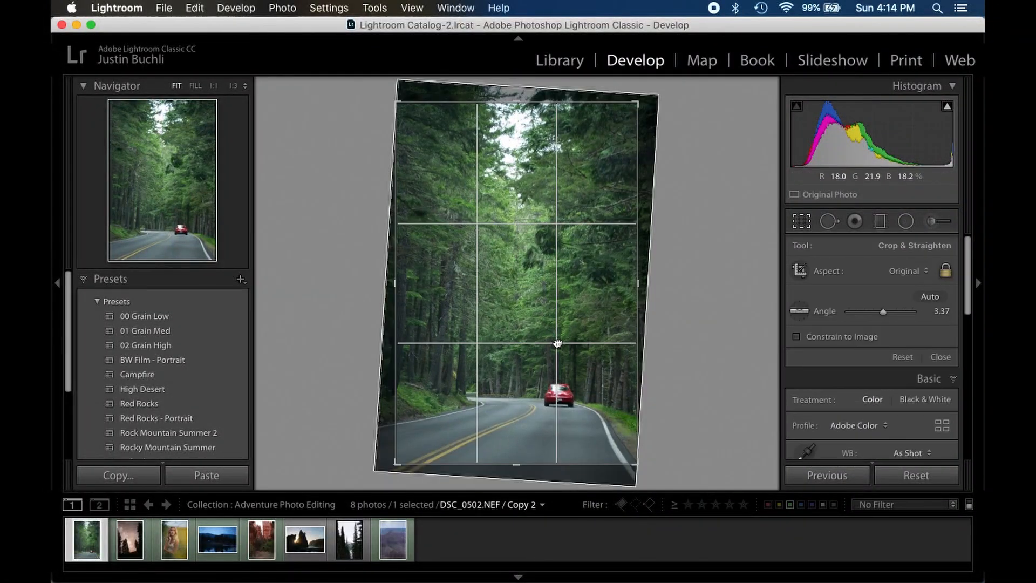
{"action": "key", "text": "r"}
Shape a faded S-shaped RGB tone curve with a black point raised to about 9.4%, a lowered white point and darker shadows.
{"action": "left_click", "coordinate": [938, 267]}
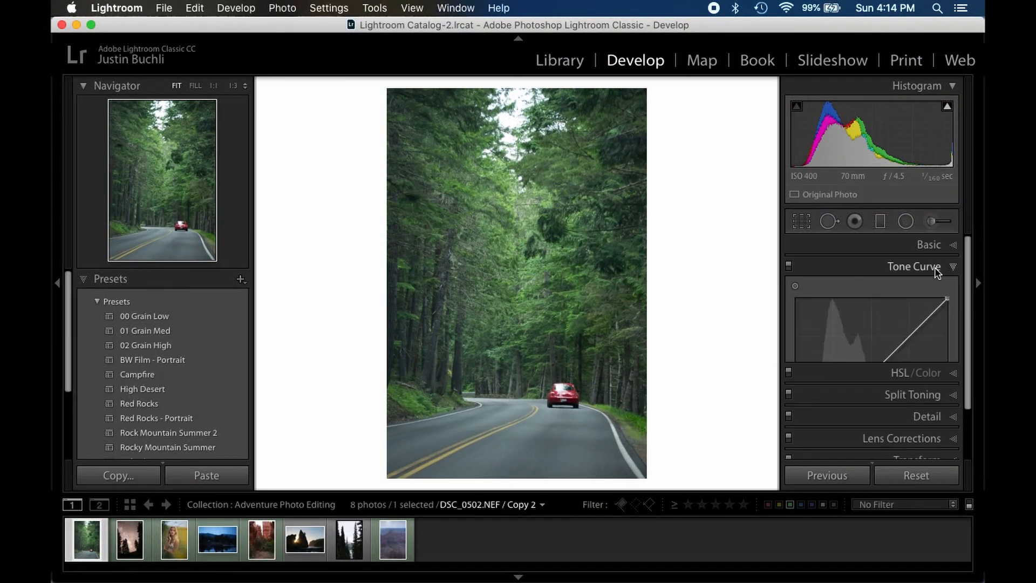
{"action": "left_click_drag", "start_coordinate": [797, 426], "coordinate": [796, 415]}
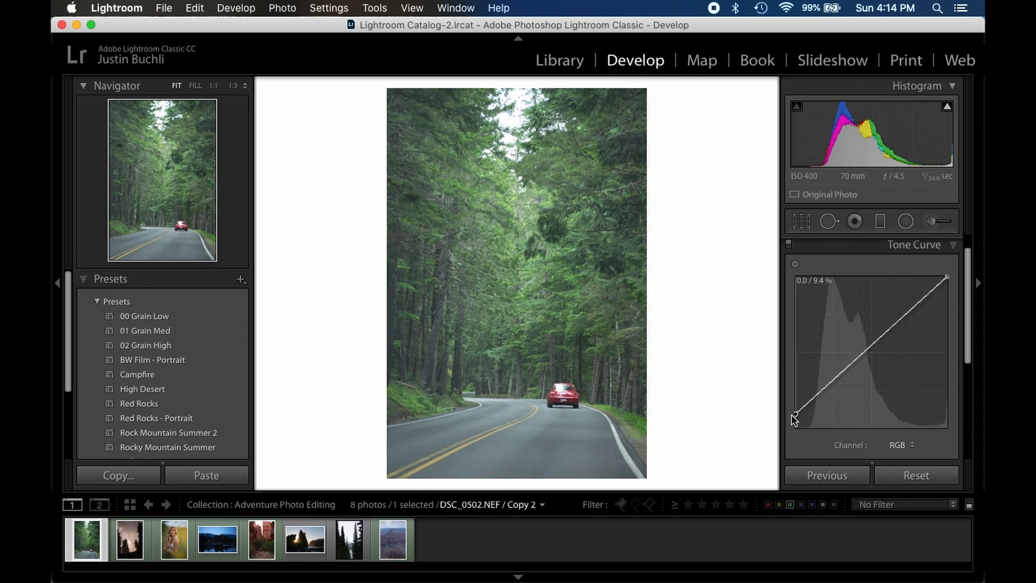
{"action": "left_click_drag", "start_coordinate": [949, 275], "coordinate": [953, 289]}
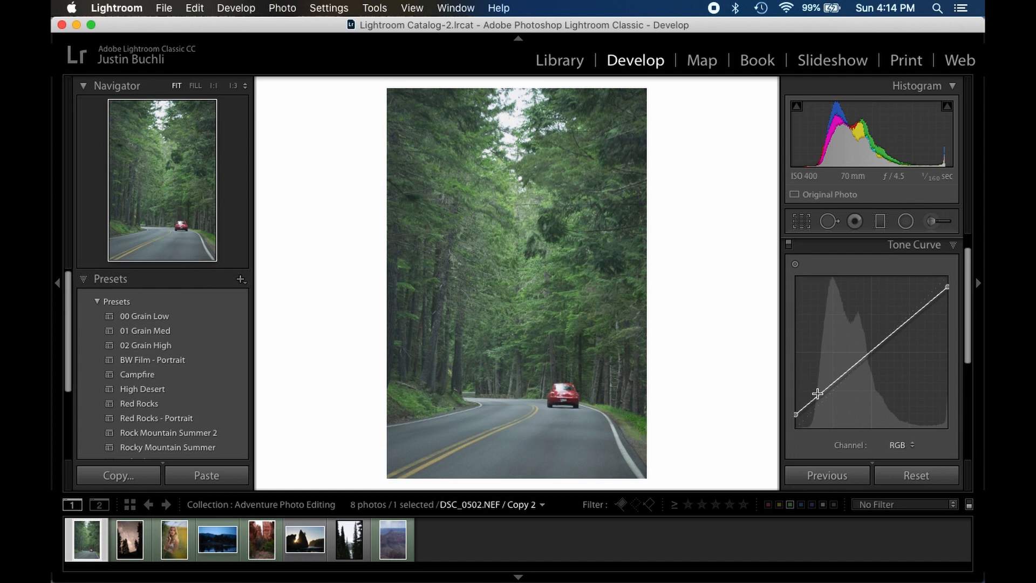
{"action": "left_click_drag", "start_coordinate": [818, 400], "coordinate": [860, 362]}
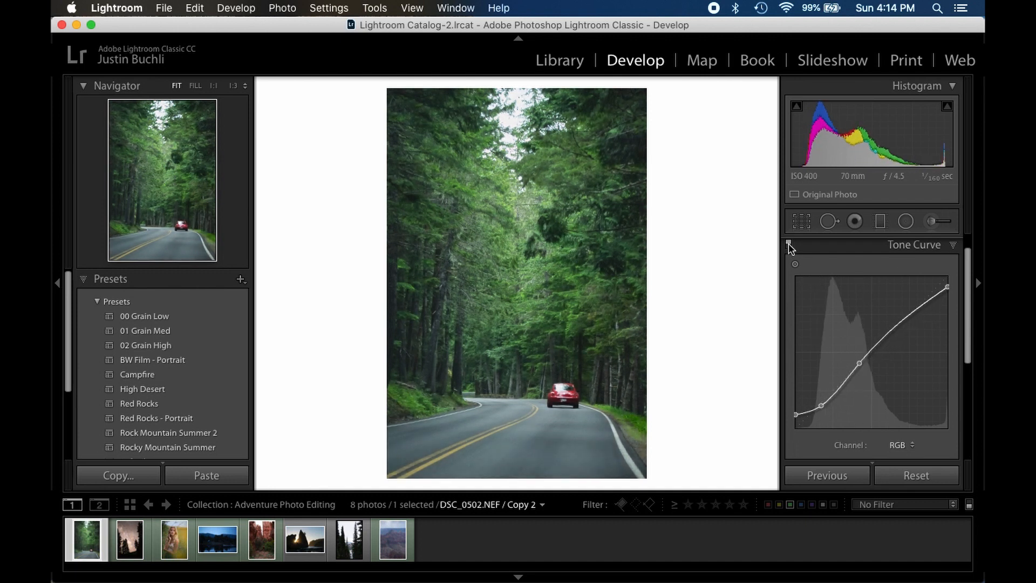
Set the forest photo's highlights to -44, shadows to +35, whites to +8 and blacks to -23.
{"action": "left_click", "coordinate": [881, 251]}
{"action": "left_click", "coordinate": [886, 245]}
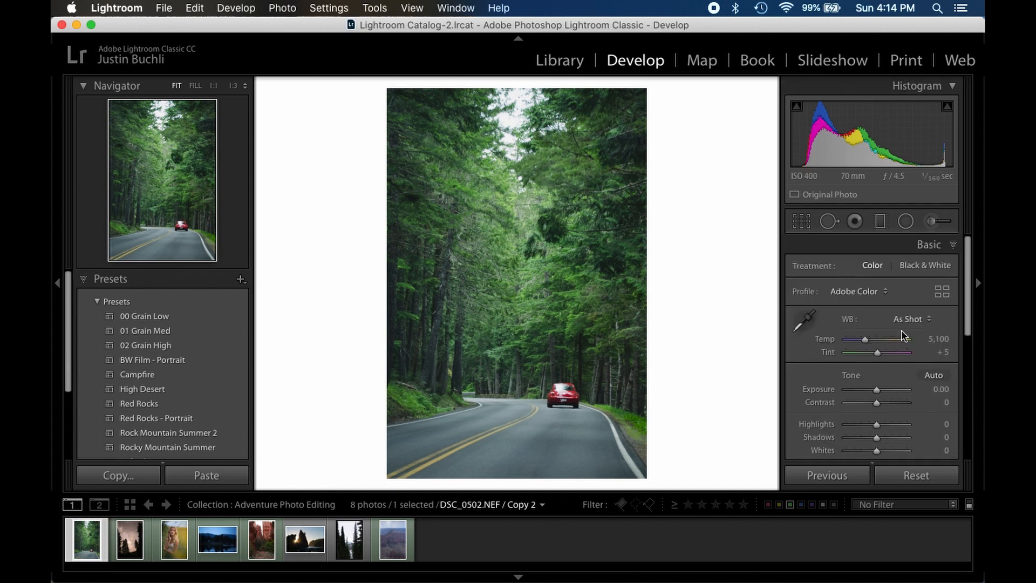
{"action": "left_click", "coordinate": [863, 425]}
{"action": "scroll", "coordinate": [864, 426], "scroll_direction": "down", "scroll_amount": 1}
{"action": "left_click", "coordinate": [888, 412]}
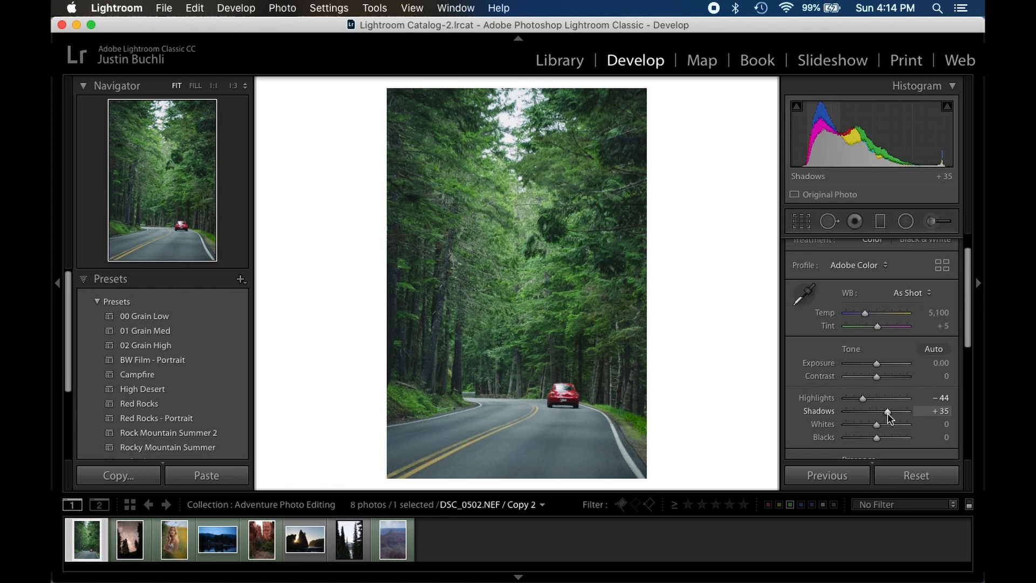
{"action": "left_click", "coordinate": [883, 424]}
{"action": "scroll", "coordinate": [883, 423], "scroll_direction": "down", "scroll_amount": 1}
{"action": "left_click_drag", "start_coordinate": [876, 424], "coordinate": [873, 424]}
Set vibrance to +21 and saturation to -8, and warm the forest photo's white balance temperature.
{"action": "scroll", "coordinate": [856, 416], "scroll_direction": "down", "scroll_amount": 5}
{"action": "mouse_move", "coordinate": [879, 380]}
{"action": "left_mouse_down"}
{"action": "mouse_move", "coordinate": [889, 383]}
{"action": "mouse_move", "coordinate": [877, 394]}
{"action": "left_mouse_up"}
{"action": "scroll", "coordinate": [842, 335], "scroll_direction": "up", "scroll_amount": 5}
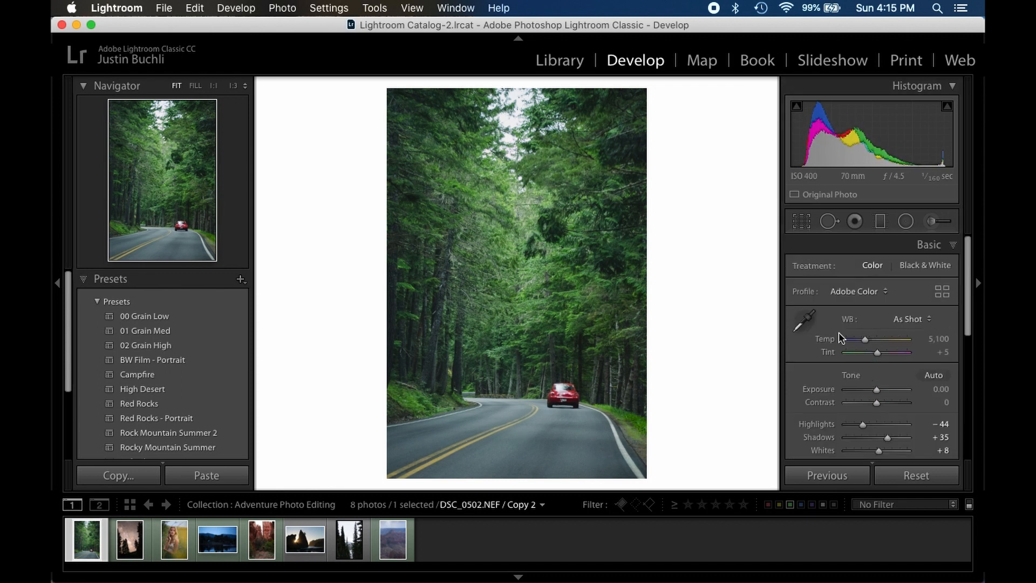
{"action": "left_click_drag", "start_coordinate": [863, 339], "coordinate": [867, 339]}
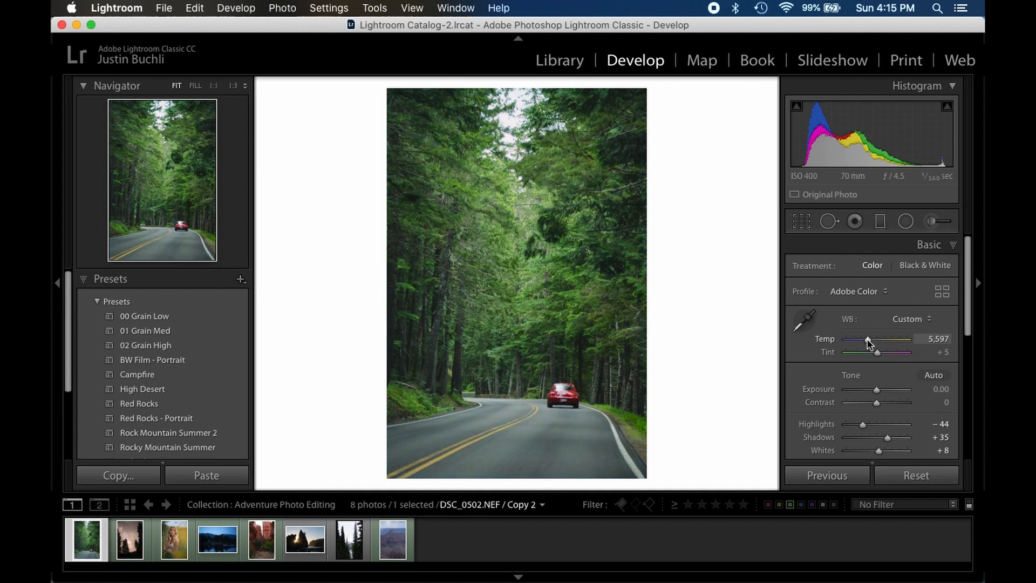
Raise the red and yellow saturation to +25 each and the red luminance to about +23 in the HSL adjustments.
{"action": "scroll", "coordinate": [896, 372], "scroll_direction": "down", "scroll_amount": 6}
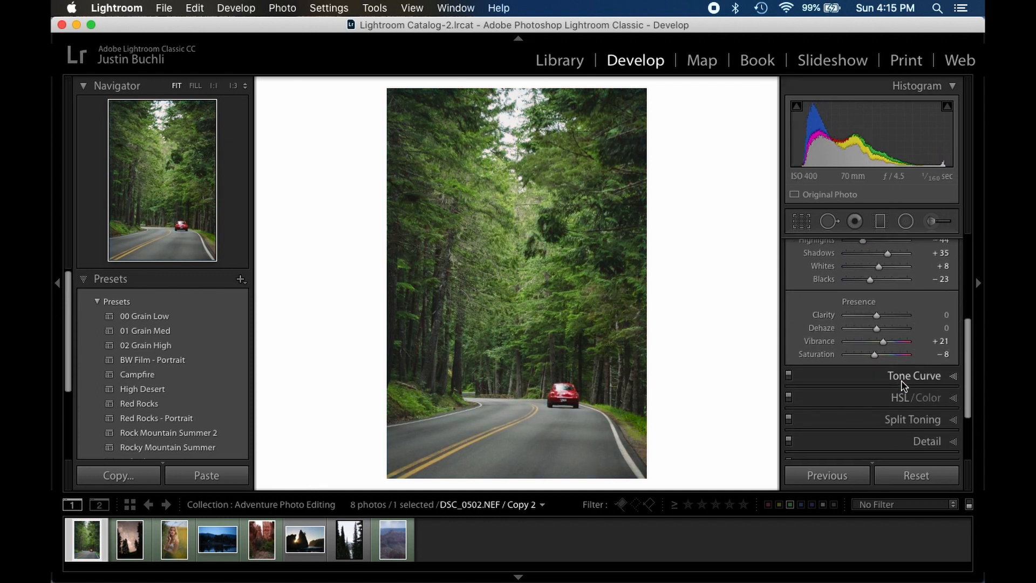
{"action": "left_click", "coordinate": [918, 398]}
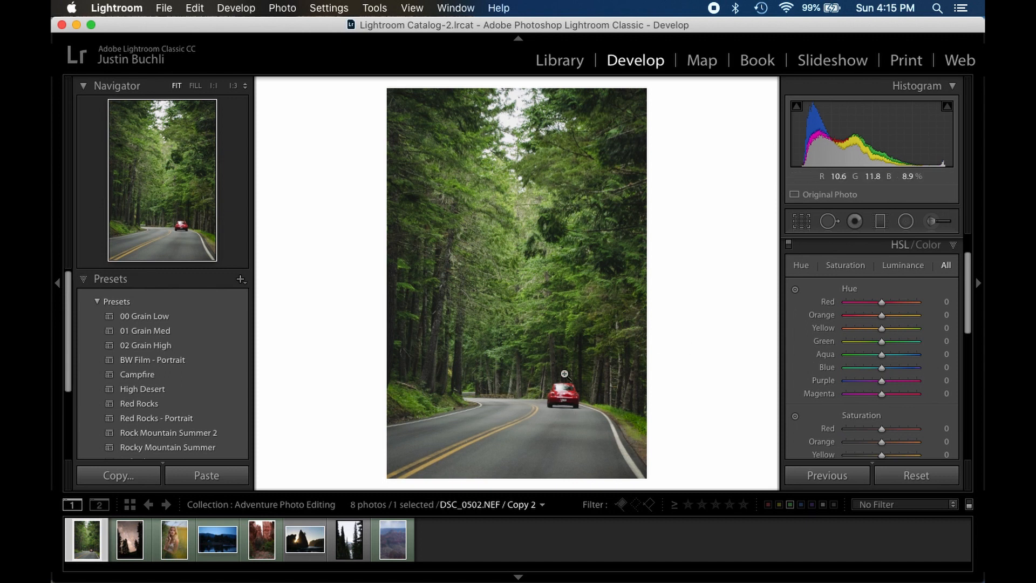
{"action": "left_click_drag", "start_coordinate": [883, 429], "coordinate": [890, 429]}
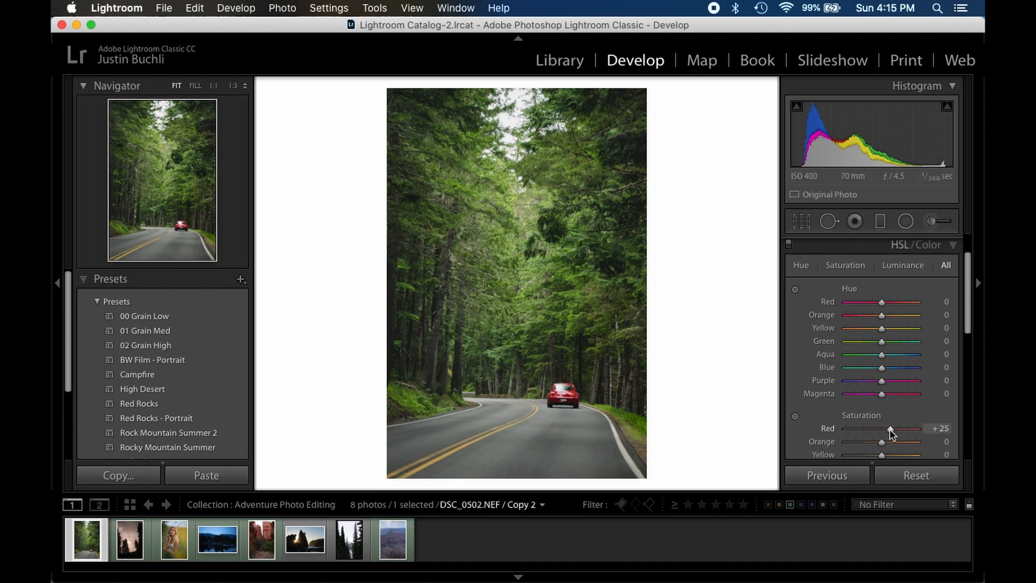
{"action": "scroll", "coordinate": [891, 429], "scroll_direction": "down", "scroll_amount": 1}
{"action": "left_click", "coordinate": [891, 421]}
{"action": "scroll", "coordinate": [892, 422], "scroll_direction": "down", "scroll_amount": 4}
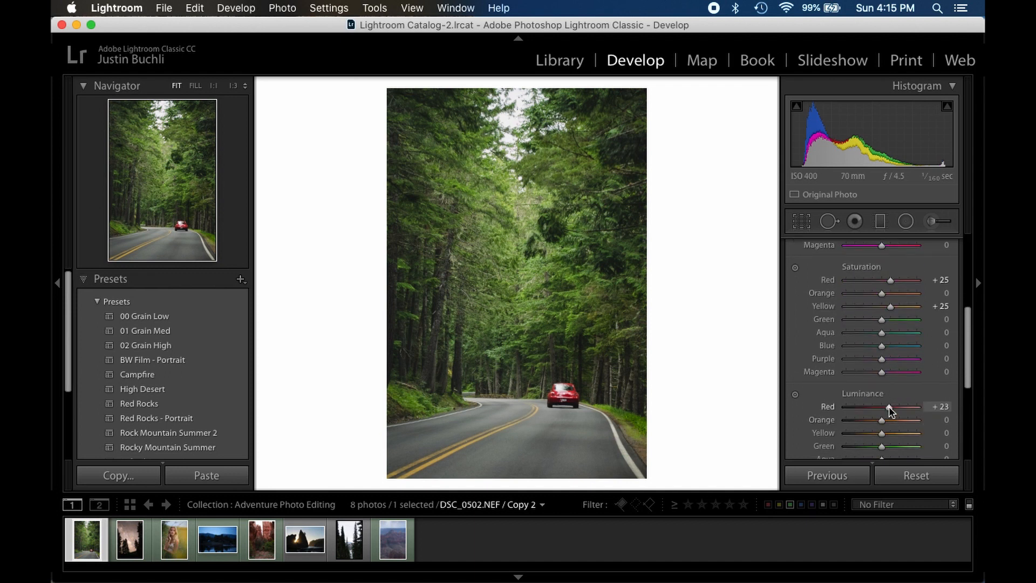
{"action": "scroll", "coordinate": [889, 407], "scroll_direction": "down", "scroll_amount": 1}
Set the red hue to -3, yellow to -10 and green to +1, and compare the photo with and without the HSL adjustments.
{"action": "scroll", "coordinate": [889, 378], "scroll_direction": "up", "scroll_amount": 8}
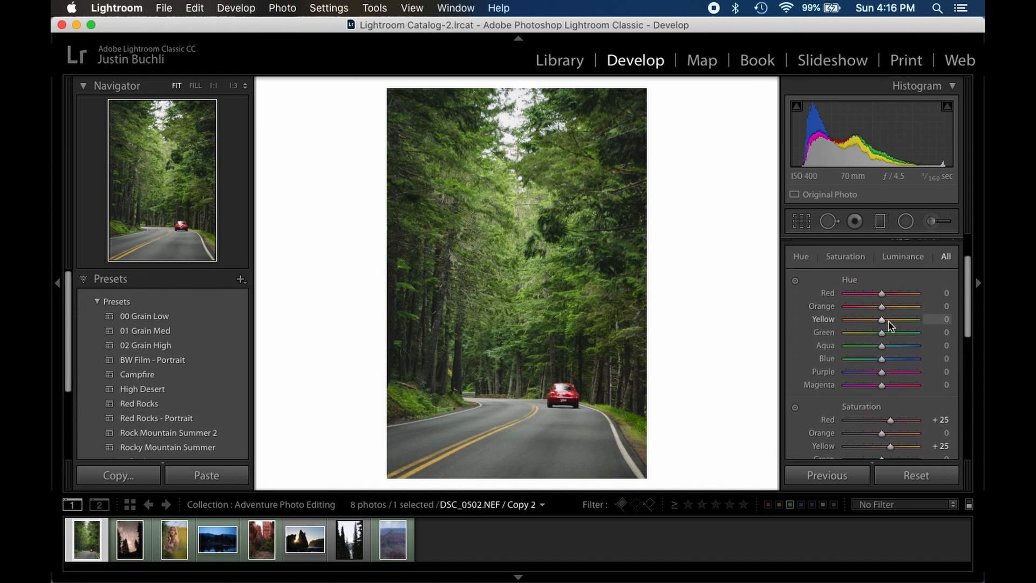
{"action": "left_click_drag", "start_coordinate": [889, 322], "coordinate": [885, 322]}
{"action": "scroll", "coordinate": [810, 302], "scroll_direction": "up", "scroll_amount": 2}
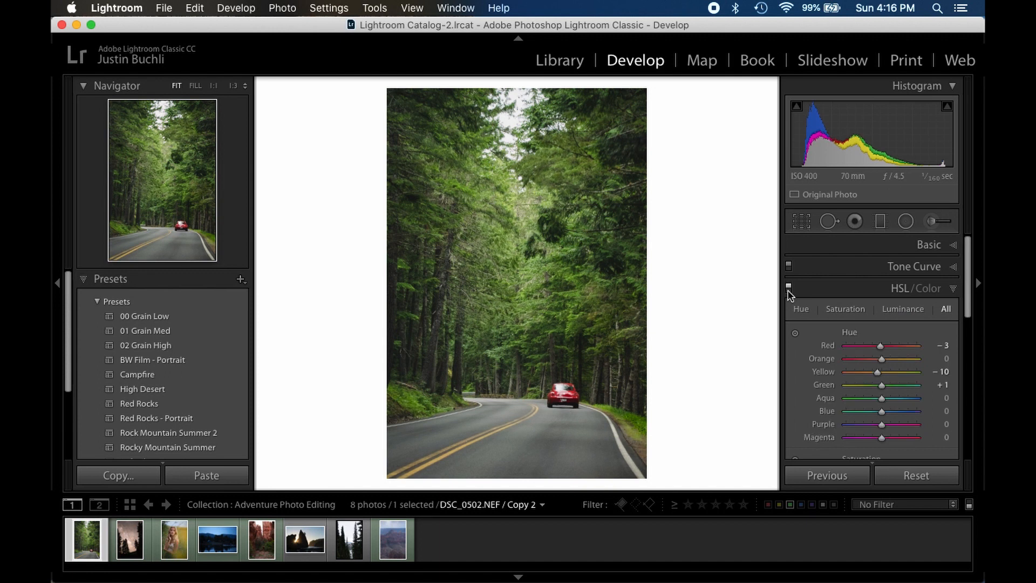
{"action": "left_click", "coordinate": [788, 291]}
{"action": "left_click", "coordinate": [789, 291]}
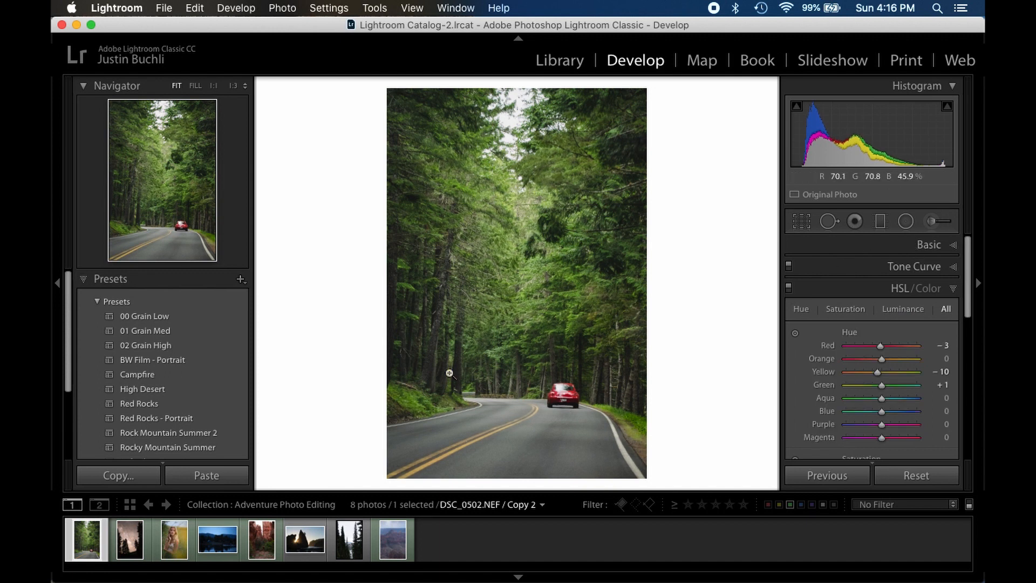
Brush a local adjustment over the distant bend of the road, reducing the brush exposure and increasing its contrast and clarity.
{"action": "left_click", "coordinate": [932, 222]}
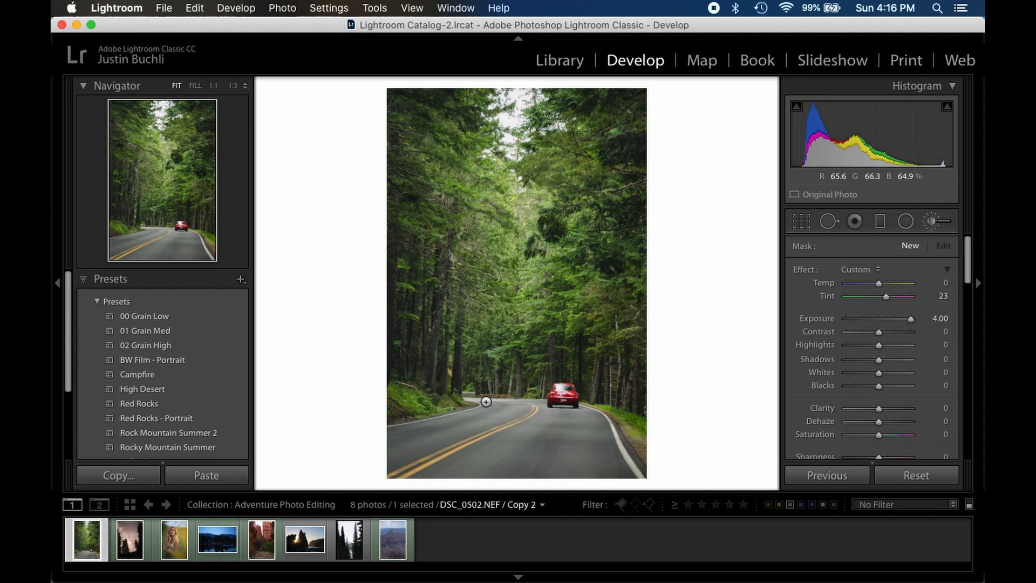
{"action": "mouse_move", "coordinate": [484, 401]}
{"action": "left_mouse_down"}
{"action": "mouse_move", "coordinate": [575, 418]}
{"action": "mouse_move", "coordinate": [578, 402]}
{"action": "mouse_move", "coordinate": [610, 432]}
{"action": "mouse_move", "coordinate": [565, 473]}
{"action": "mouse_move", "coordinate": [512, 459]}
{"action": "mouse_move", "coordinate": [405, 464]}
{"action": "mouse_move", "coordinate": [526, 397]}
{"action": "left_mouse_up"}
{"action": "mouse_move", "coordinate": [912, 319]}
{"action": "left_mouse_down"}
{"action": "mouse_move", "coordinate": [883, 318]}
{"action": "mouse_move", "coordinate": [883, 331]}
{"action": "left_mouse_up"}
{"action": "left_click_drag", "start_coordinate": [889, 407], "coordinate": [893, 408]}
{"action": "left_click_drag", "start_coordinate": [892, 331], "coordinate": [890, 331]}
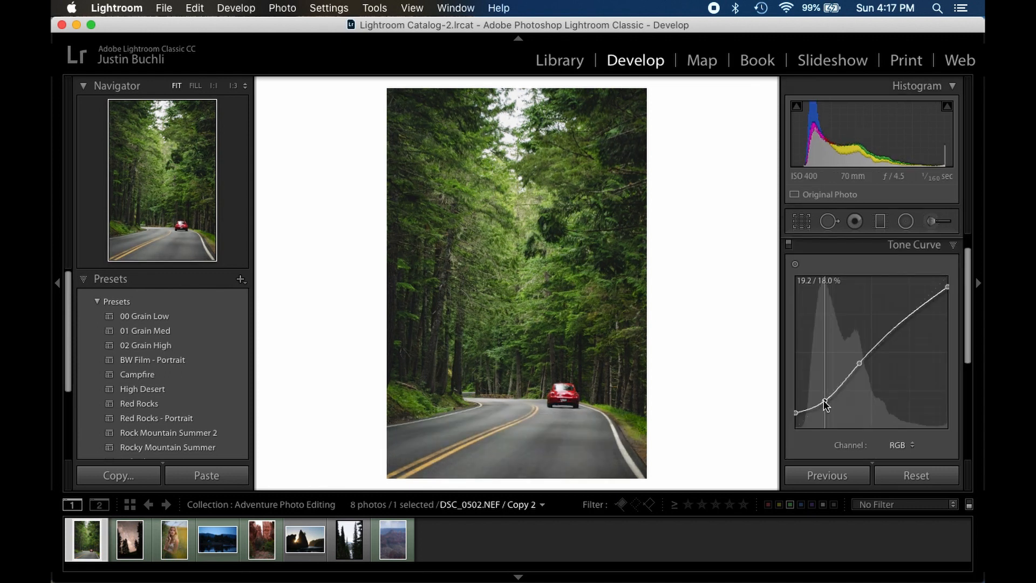
Lower the tone curve's shadow point to about 19.2 / 17.3% and compare the forest photo before and after editing.
{"action": "left_click_drag", "start_coordinate": [825, 400], "coordinate": [824, 403]}
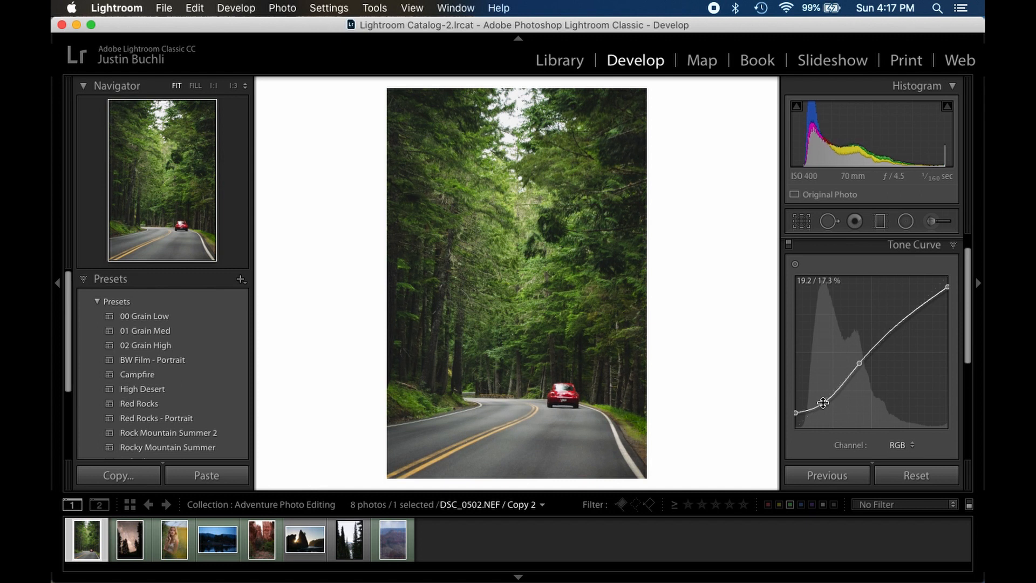
{"action": "key", "text": "backslash"}
{"action": "key", "text": "backslash"}
Open the Milky Way photo and set its exposure to -0.50, temperature to 4,198 and tint to +14.
{"action": "key", "text": "Right"}
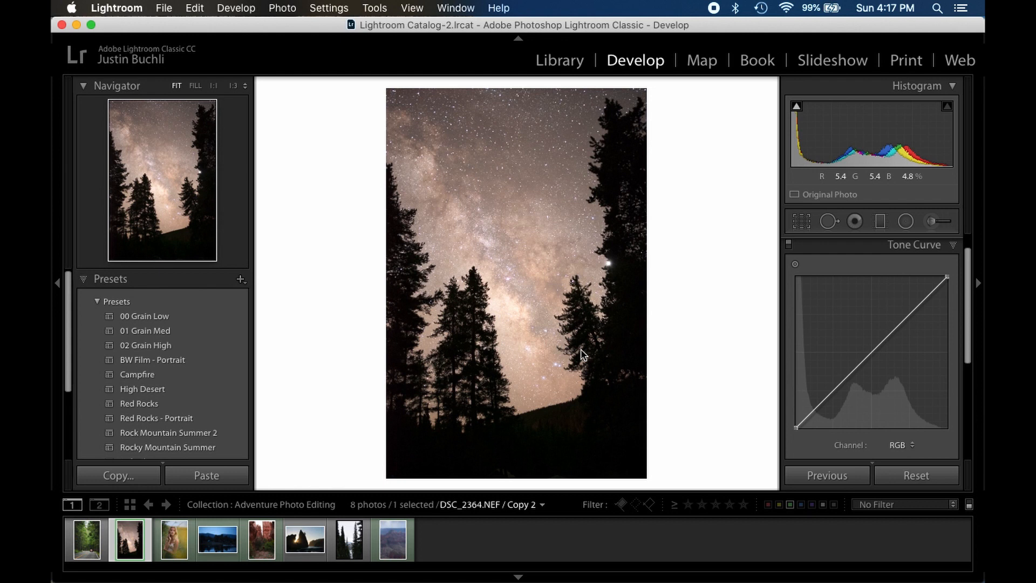
{"action": "left_click", "coordinate": [916, 252]}
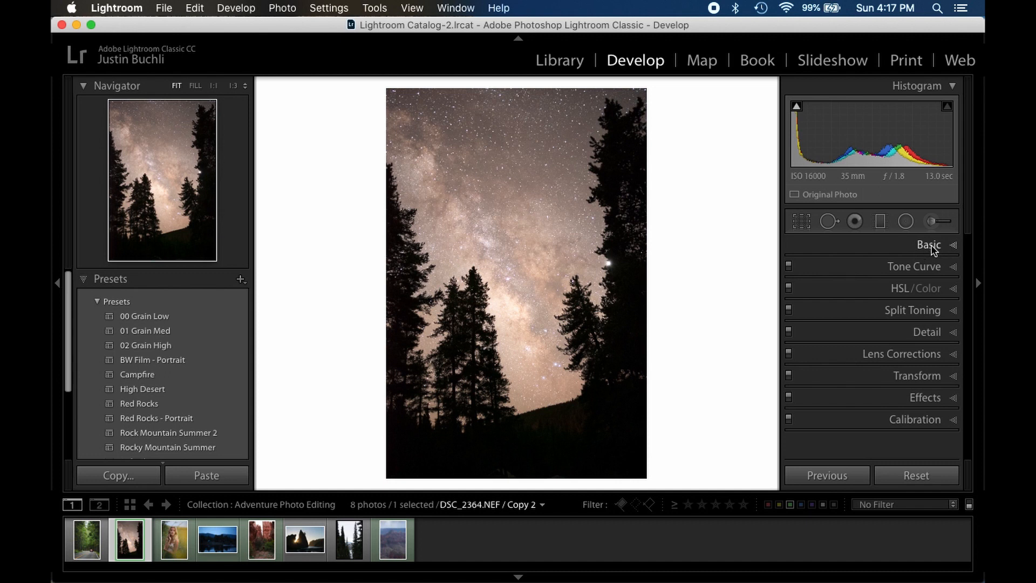
{"action": "left_click", "coordinate": [932, 248]}
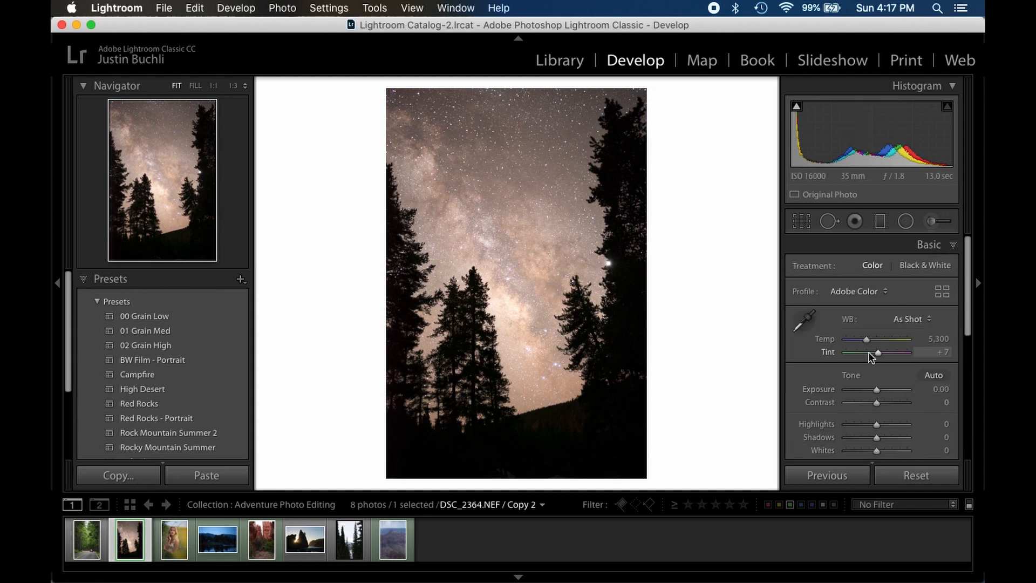
{"action": "left_click_drag", "start_coordinate": [876, 389], "coordinate": [873, 388]}
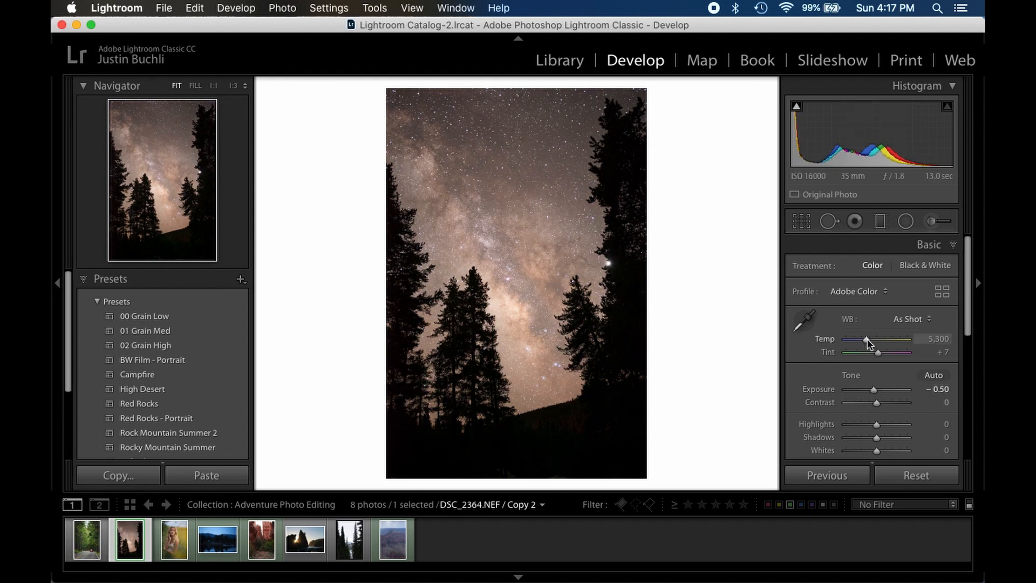
{"action": "left_click_drag", "start_coordinate": [866, 339], "coordinate": [880, 355]}
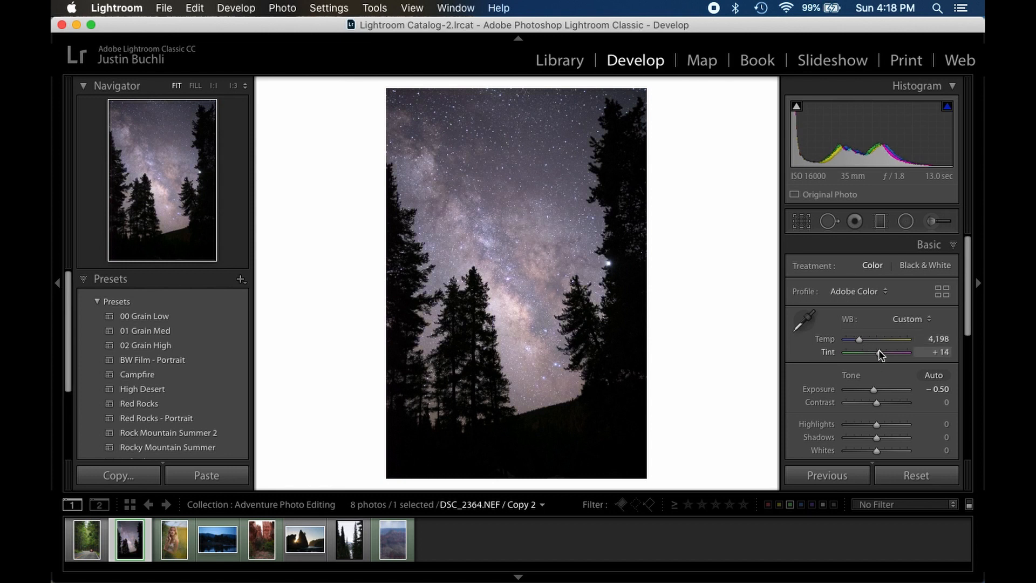
Set the Milky Way photo's highlights to -49, shadows to +36, whites to +50 and blacks to -32.
{"action": "scroll", "coordinate": [872, 378], "scroll_direction": "down", "scroll_amount": 2}
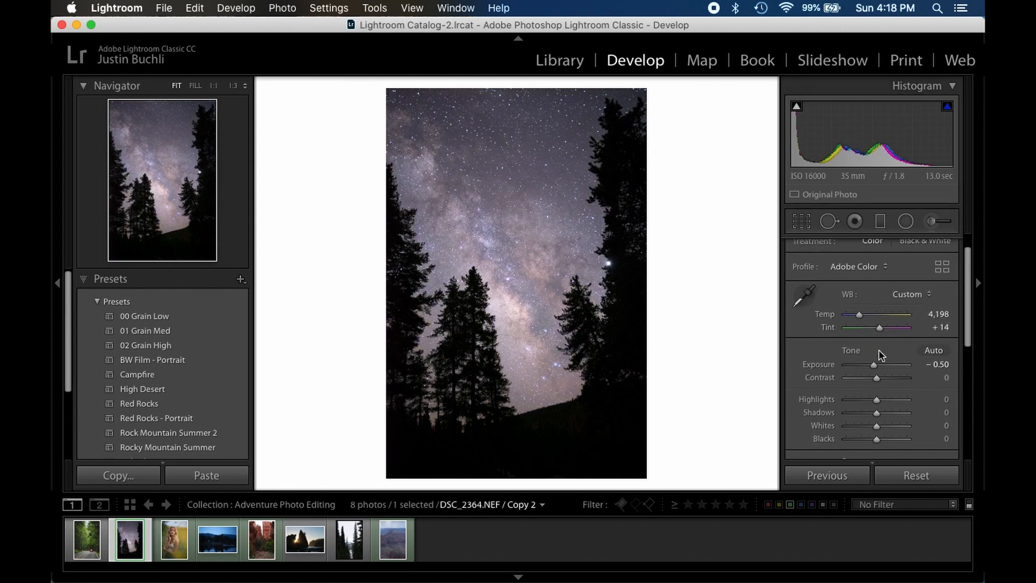
{"action": "left_click", "coordinate": [862, 400]}
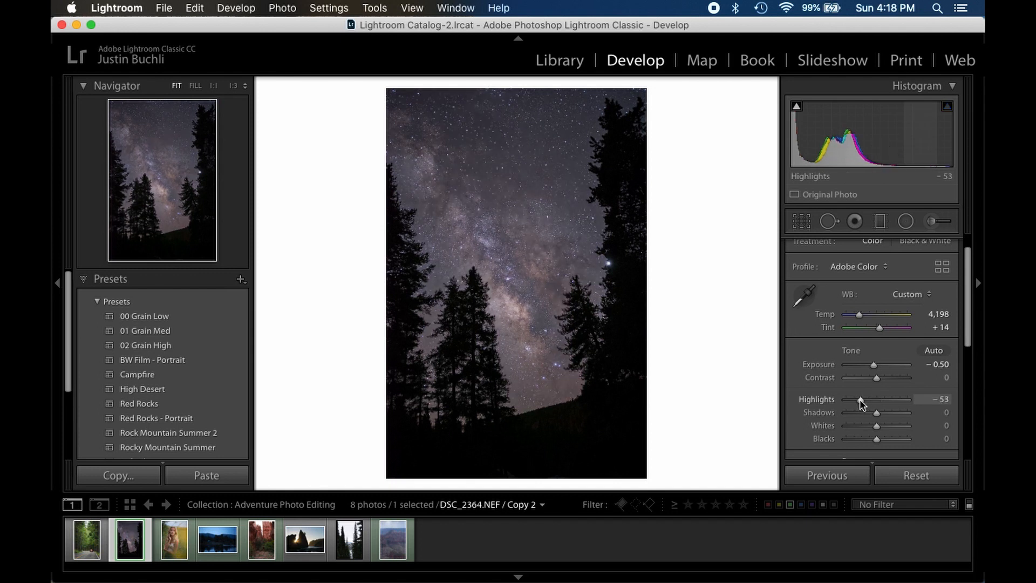
{"action": "left_click", "coordinate": [893, 426]}
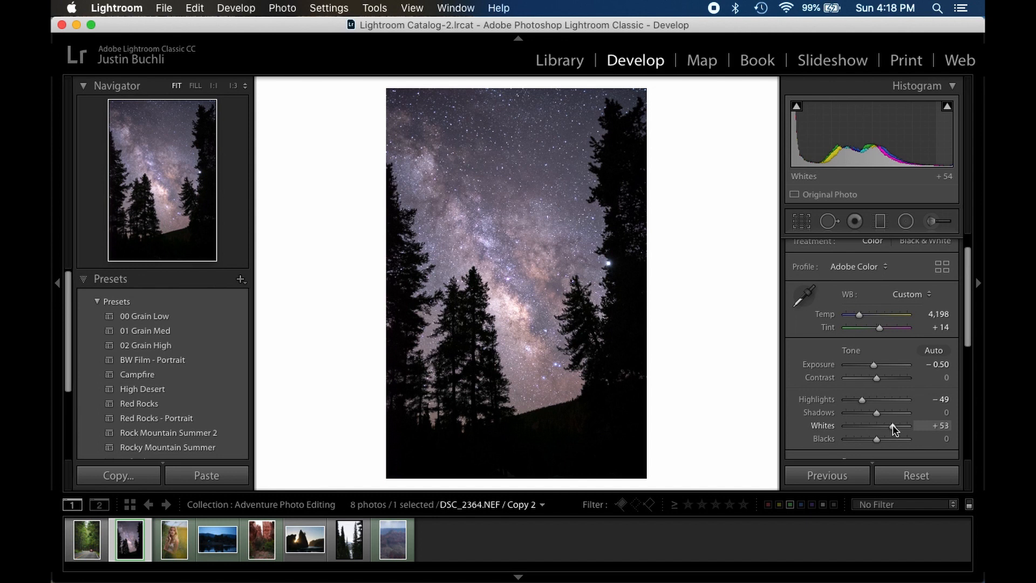
{"action": "left_click_drag", "start_coordinate": [893, 427], "coordinate": [892, 427]}
{"action": "left_click", "coordinate": [886, 412]}
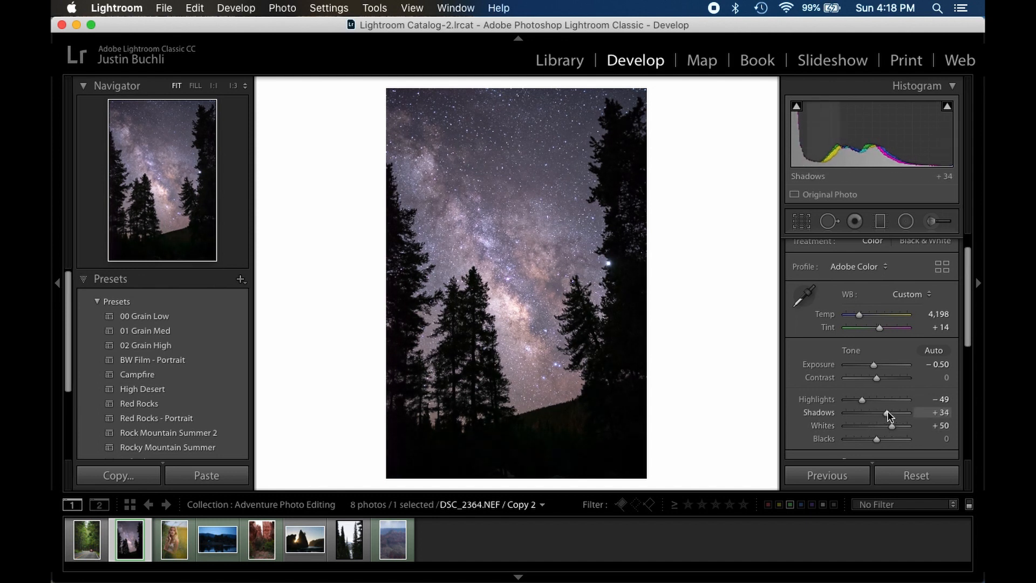
{"action": "left_click", "coordinate": [865, 440]}
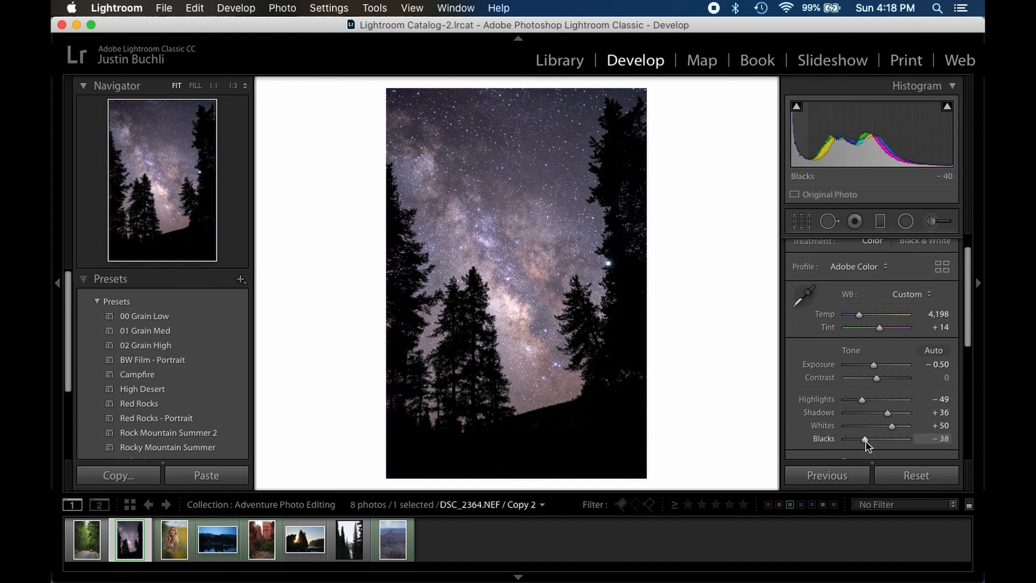
Set the Milky Way photo's vibrance to +18.
{"action": "scroll", "coordinate": [889, 436], "scroll_direction": "down", "scroll_amount": 3}
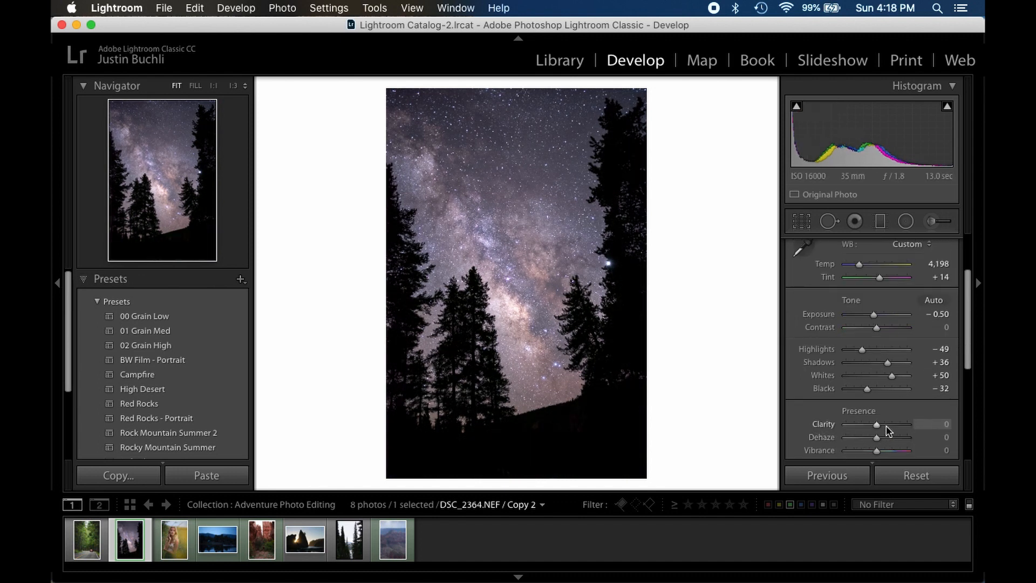
{"action": "scroll", "coordinate": [886, 431], "scroll_direction": "down", "scroll_amount": 1}
{"action": "left_click_drag", "start_coordinate": [886, 440], "coordinate": [884, 444]}
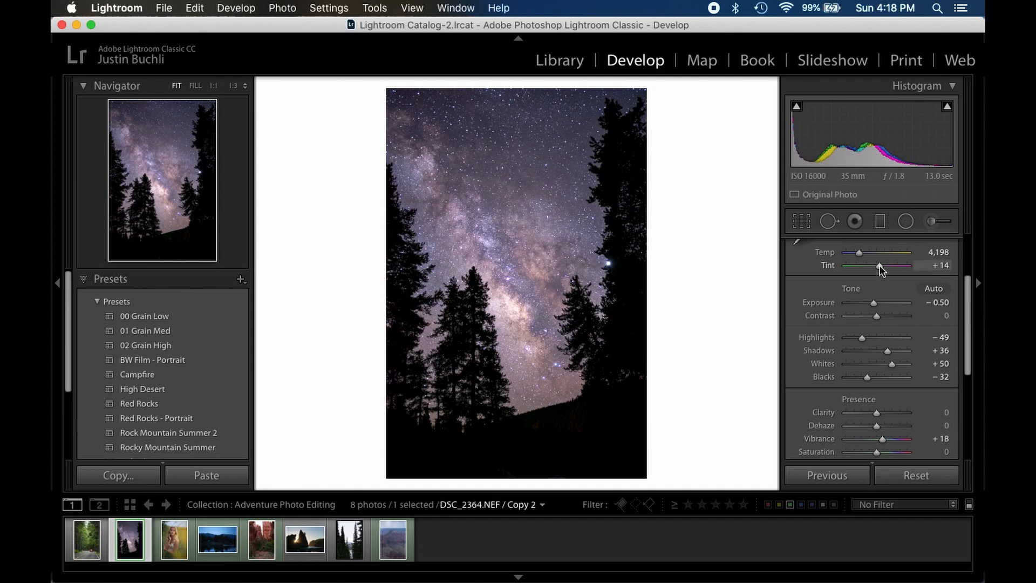
Set the Milky Way photo's temperature to 3,888, tint to +5, whites to +61 and exposure to -0.90, and inspect the stars up close.
{"action": "left_click_drag", "start_coordinate": [880, 264], "coordinate": [856, 253]}
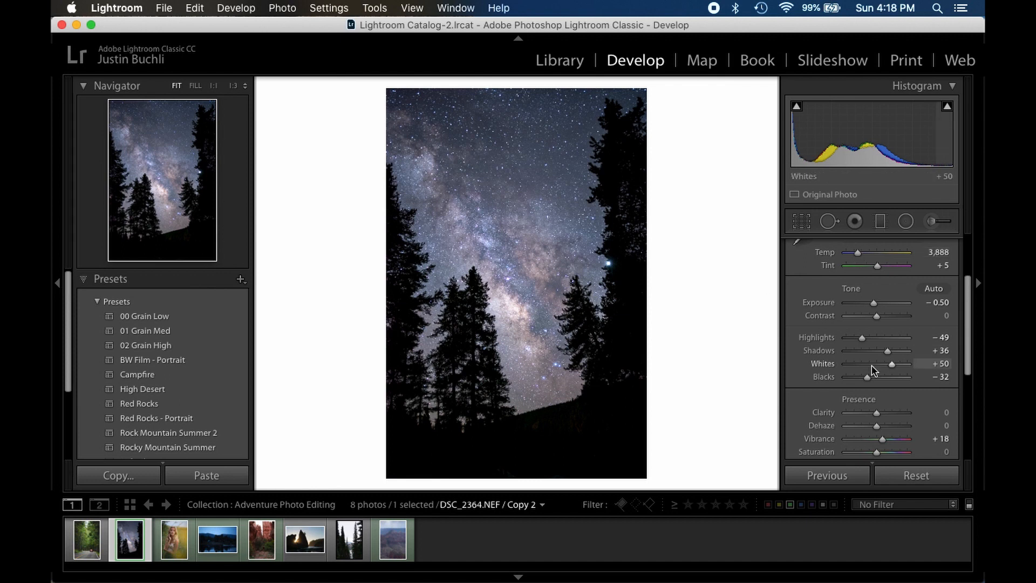
{"action": "left_click_drag", "start_coordinate": [892, 364], "coordinate": [896, 365]}
{"action": "left_click_drag", "start_coordinate": [874, 302], "coordinate": [871, 300]}
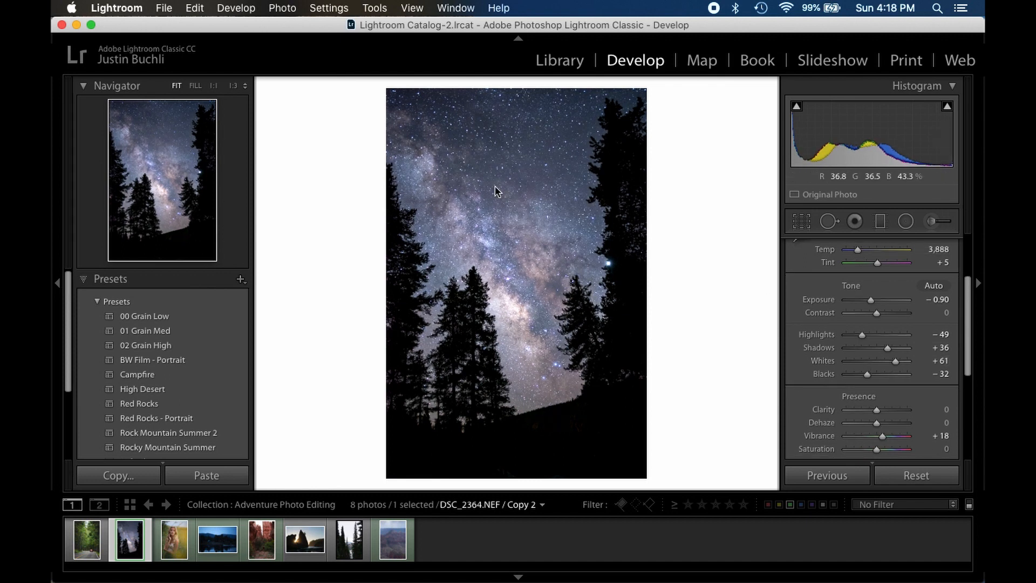
{"action": "left_click", "coordinate": [544, 255]}
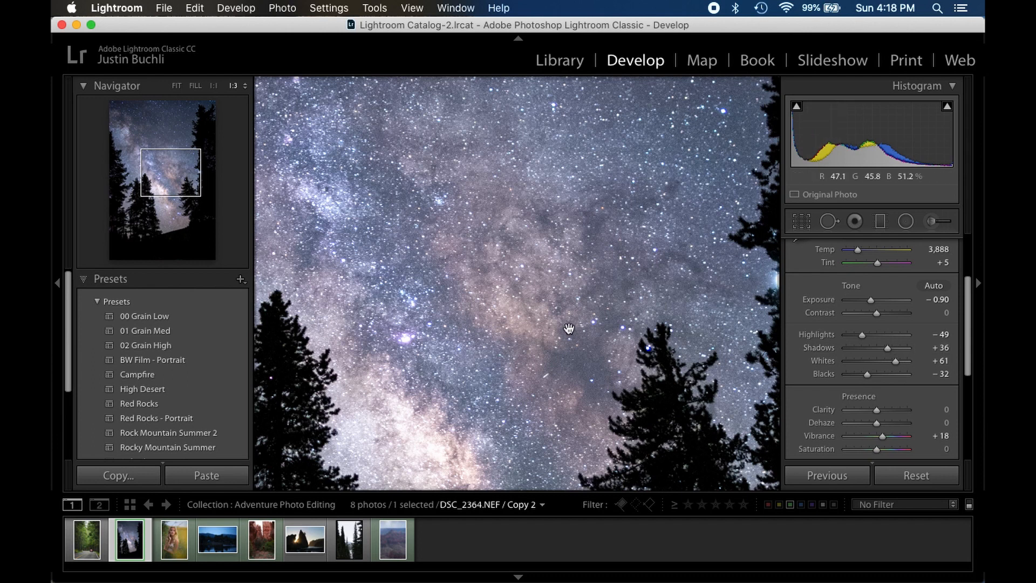
{"action": "left_click", "coordinate": [543, 292]}
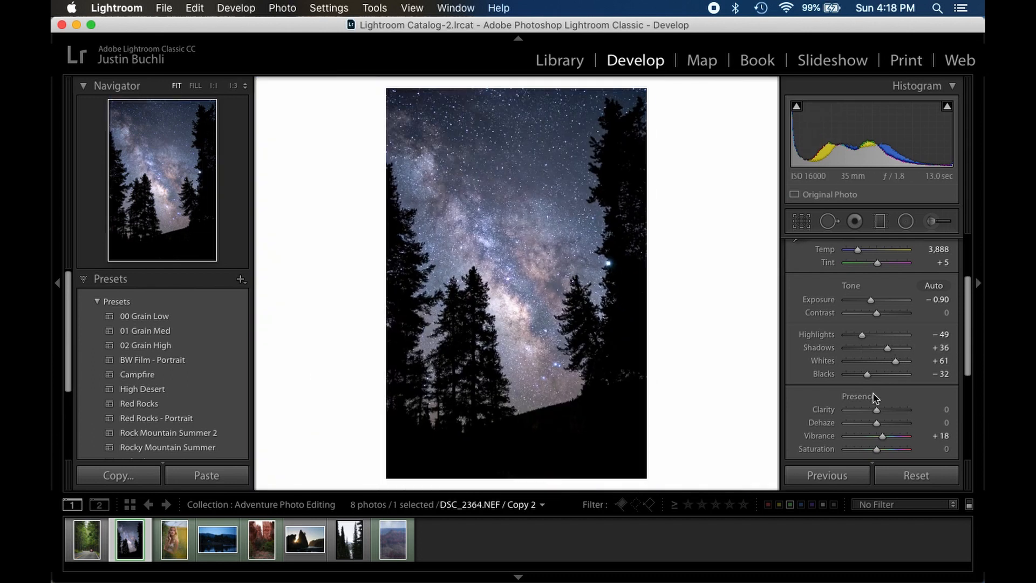
Shape the Milky Way photo's tone curve with a raised black point, added shadow and midtone points, and a lowered white point.
{"action": "scroll", "coordinate": [873, 393], "scroll_direction": "down", "scroll_amount": 4}
{"action": "left_click", "coordinate": [928, 371]}
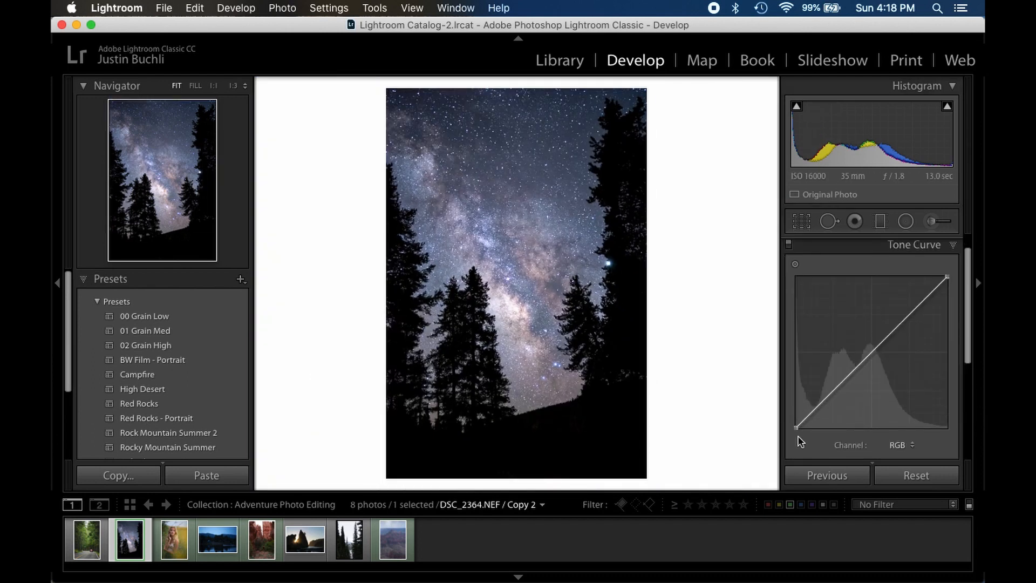
{"action": "left_click_drag", "start_coordinate": [794, 427], "coordinate": [824, 406]}
{"action": "left_click_drag", "start_coordinate": [865, 370], "coordinate": [864, 364]}
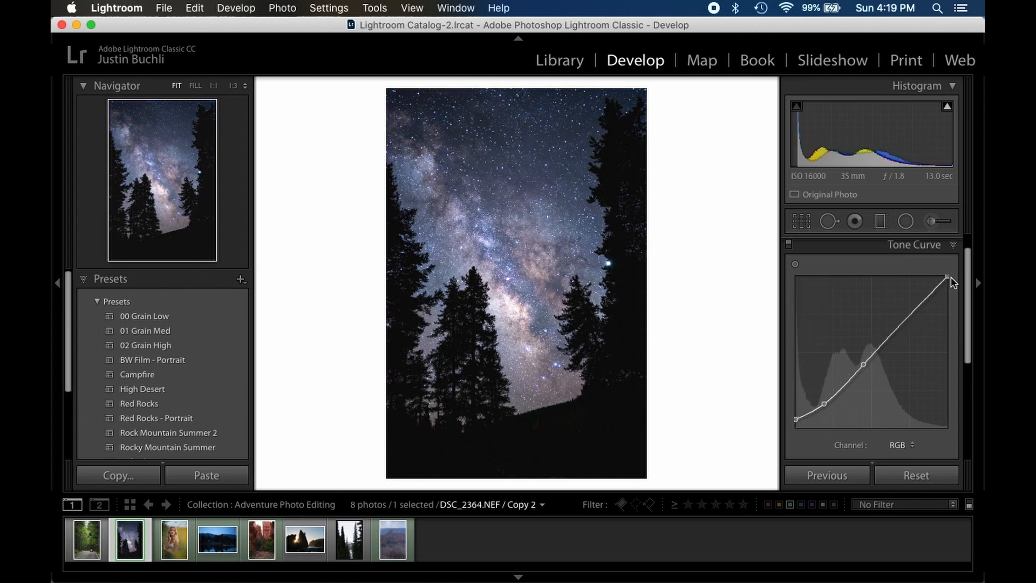
{"action": "left_click_drag", "start_coordinate": [947, 277], "coordinate": [947, 291]}
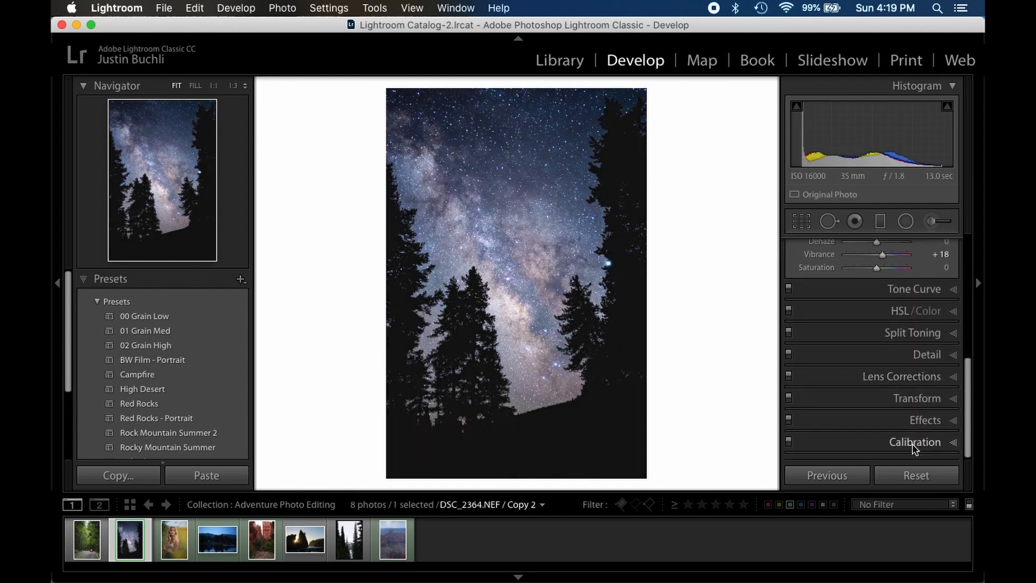
Enable lens profile corrections for the Milky Way photo and set the profile's vignetting amount to 64.
{"action": "left_click", "coordinate": [915, 371]}
{"action": "scroll", "coordinate": [911, 372], "scroll_direction": "down", "scroll_amount": 3}
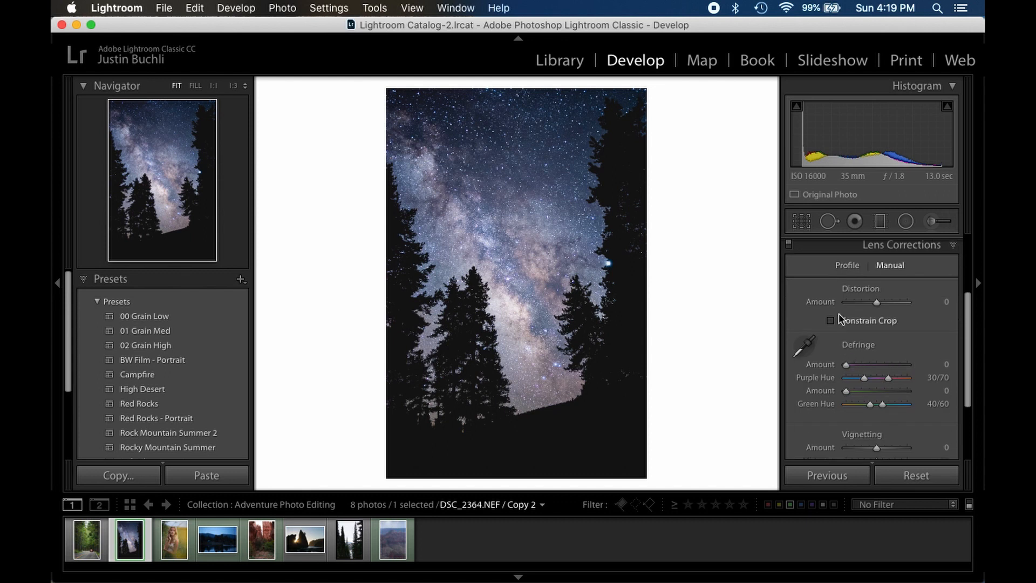
{"action": "left_click", "coordinate": [846, 266]}
{"action": "left_click", "coordinate": [798, 301]}
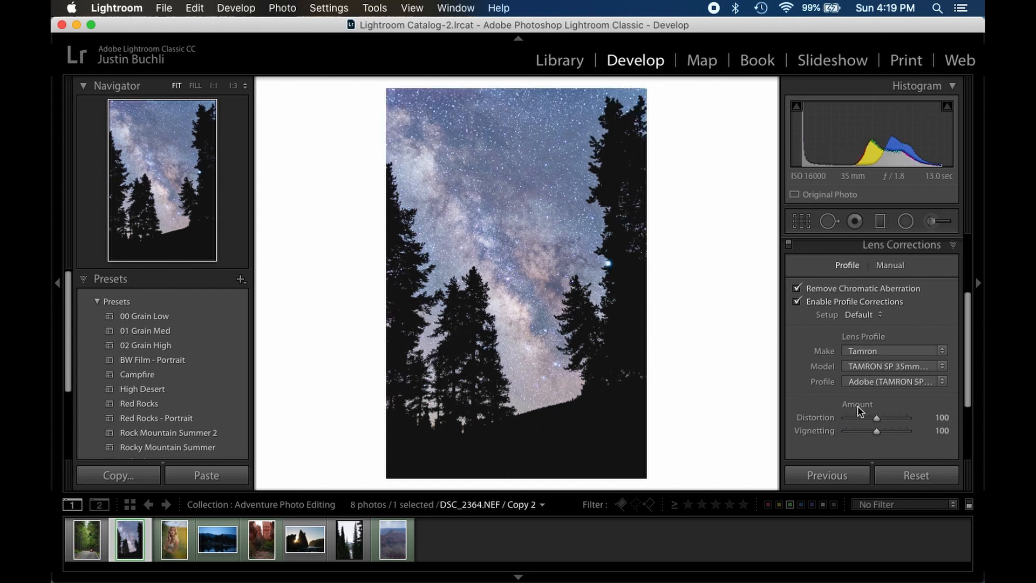
{"action": "left_click", "coordinate": [865, 430]}
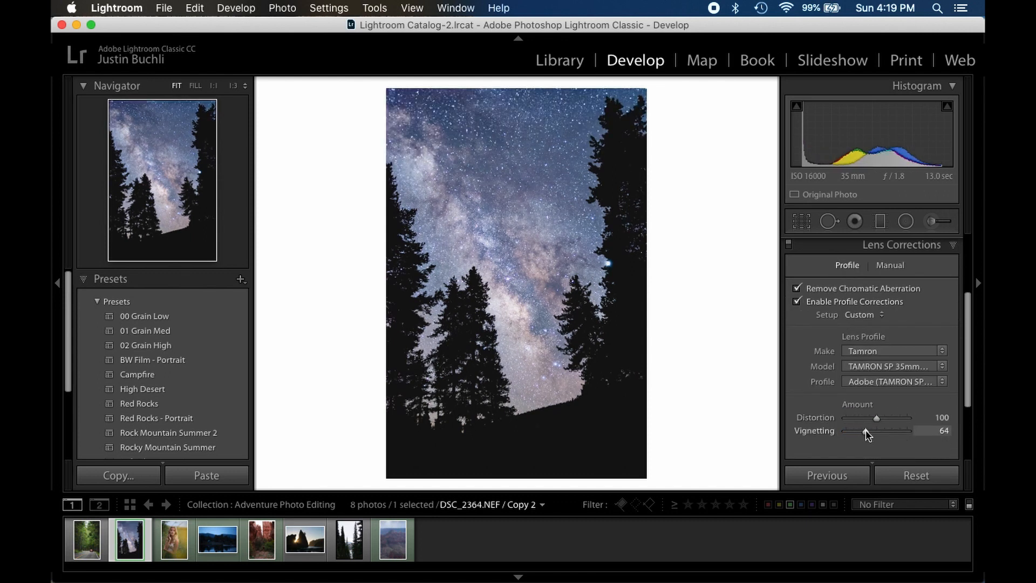
Lower the Milky Way photo's exposure to -1.10 and compare the photo before and after editing.
{"action": "key", "text": "minus"}
{"action": "key", "text": "minus"}
{"action": "key", "text": "minus"}
{"action": "key", "text": "minus"}
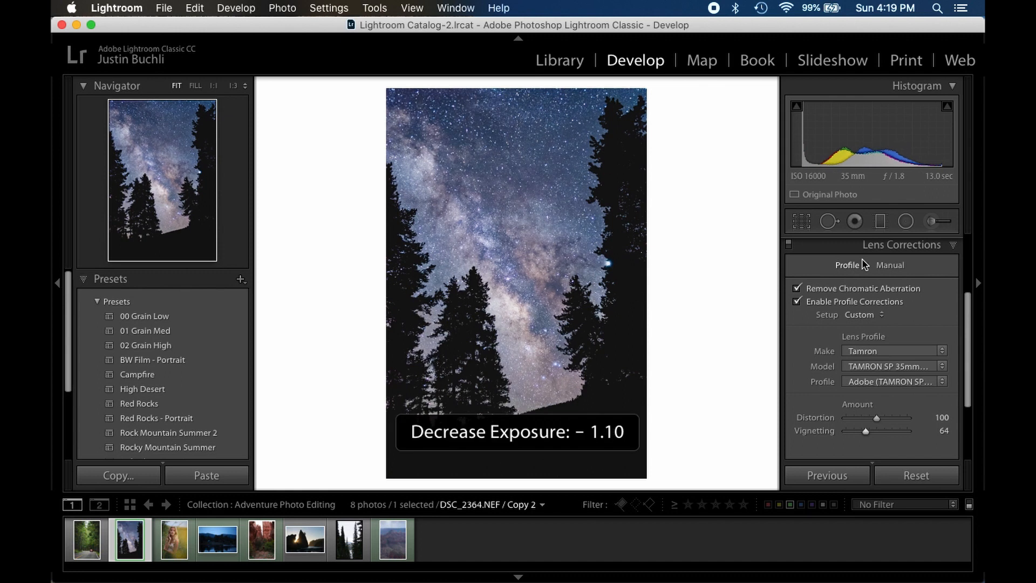
{"action": "left_click", "coordinate": [896, 245]}
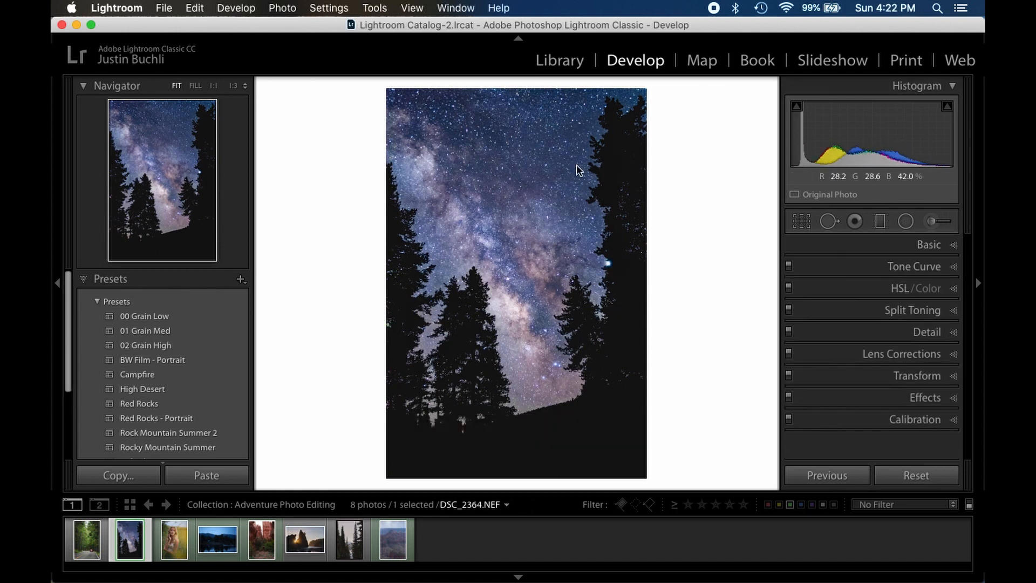
{"action": "key", "text": "backslash"}
{"action": "key", "text": "backslash"}
Open the portrait in the field and shape its tone curve with raised blacks, lowered shadows, brighter midtones and a lowered white point.
{"action": "key", "text": "Right"}
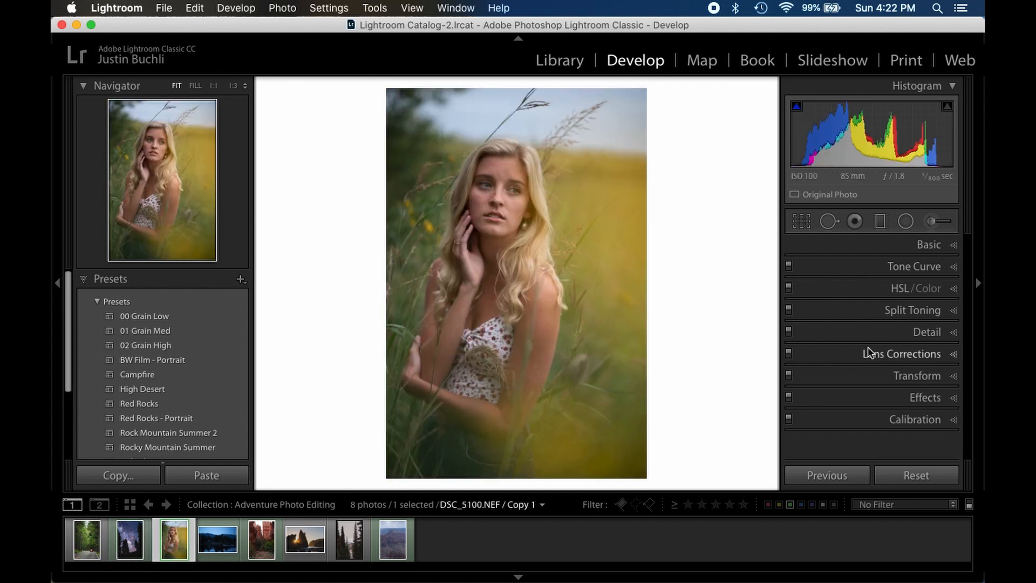
{"action": "left_click", "coordinate": [938, 267]}
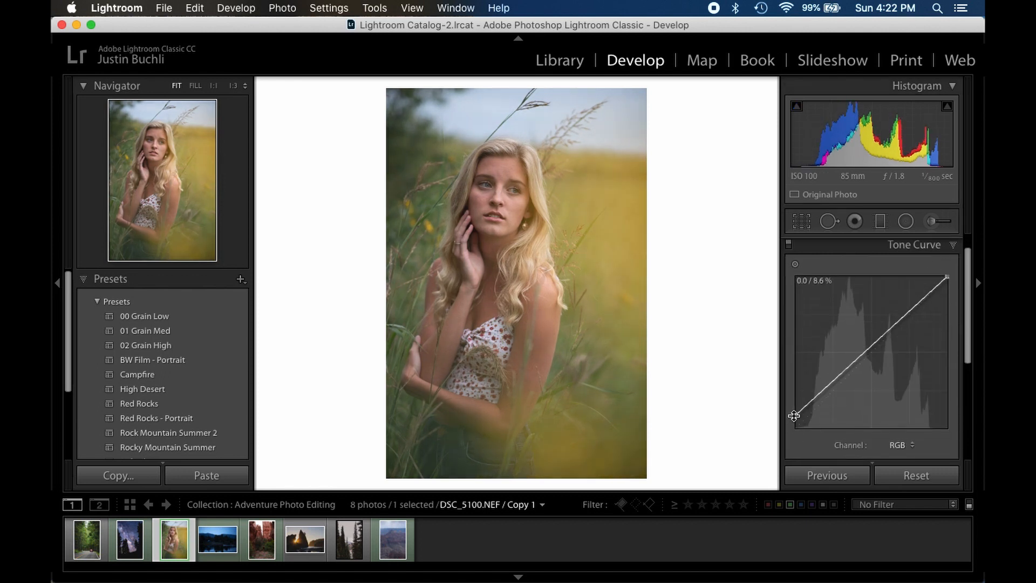
{"action": "left_click_drag", "start_coordinate": [822, 391], "coordinate": [822, 403]}
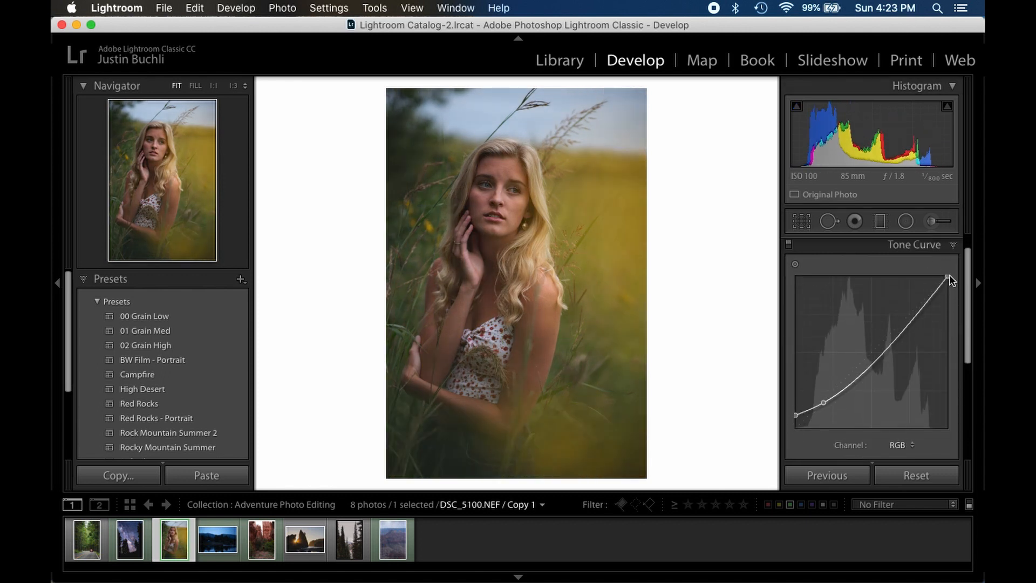
{"action": "left_click_drag", "start_coordinate": [947, 277], "coordinate": [947, 295]}
{"action": "left_click_drag", "start_coordinate": [894, 350], "coordinate": [878, 341]}
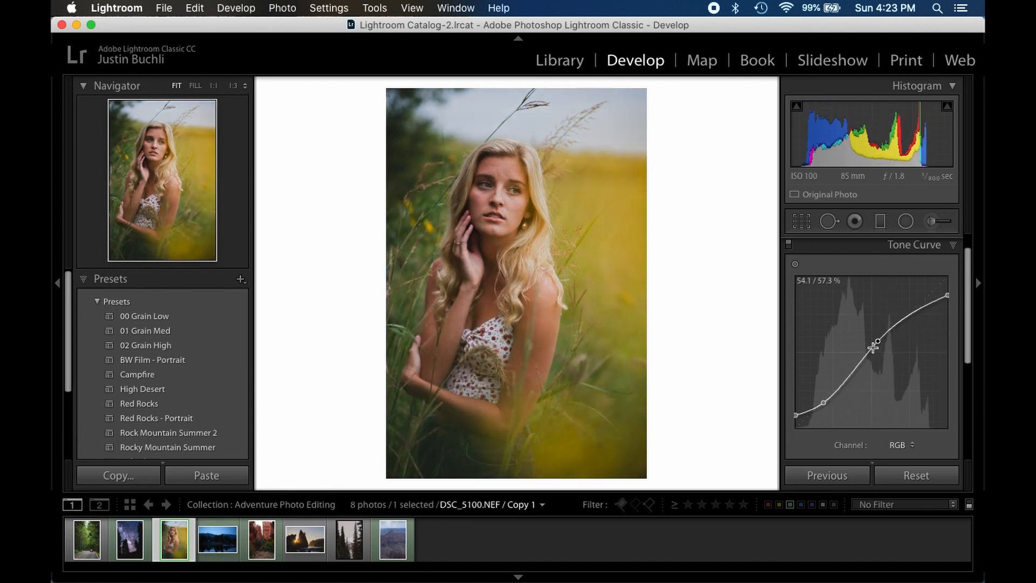
Set the portrait's exposure to +0.50, highlights to +18, shadows to -100, whites to -27 and blacks to +5, and raise its vibrance slightly.
{"action": "left_click_drag", "start_coordinate": [822, 402], "coordinate": [882, 387]}
{"action": "key", "text": "super+1"}
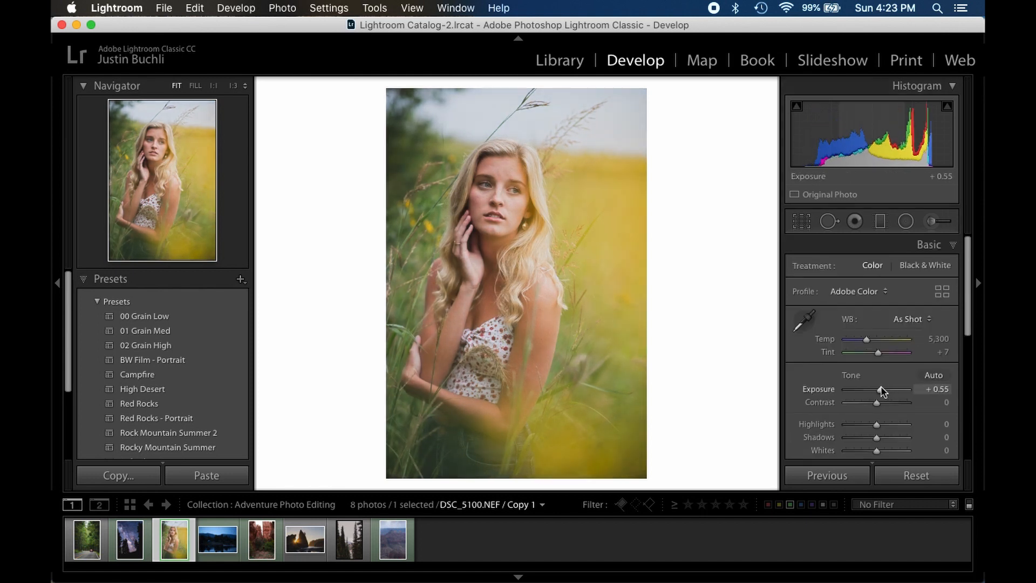
{"action": "scroll", "coordinate": [883, 413], "scroll_direction": "down", "scroll_amount": 2}
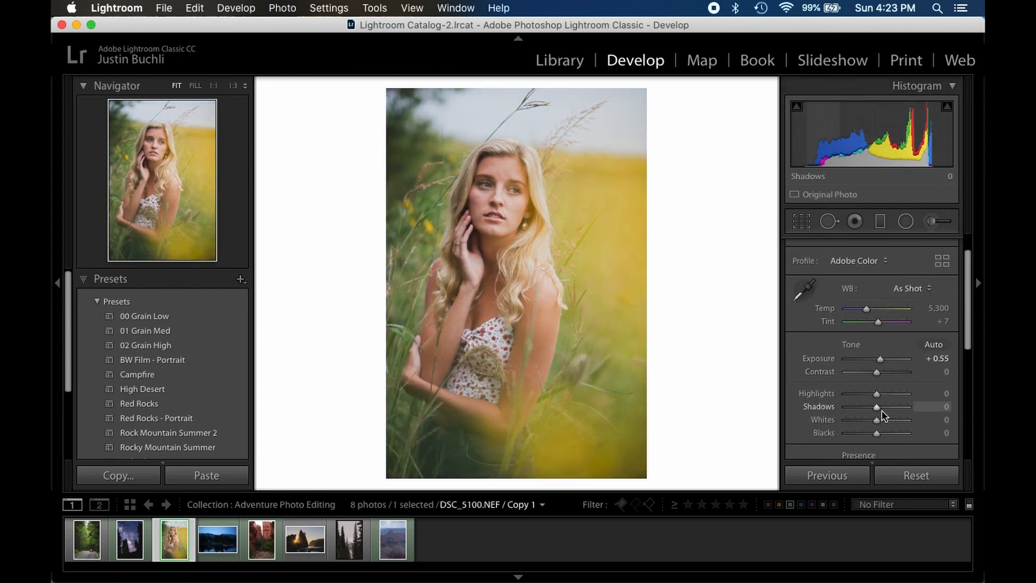
{"action": "mouse_move", "coordinate": [876, 432]}
{"action": "left_mouse_down"}
{"action": "mouse_move", "coordinate": [851, 407]}
{"action": "mouse_move", "coordinate": [877, 432]}
{"action": "left_mouse_up"}
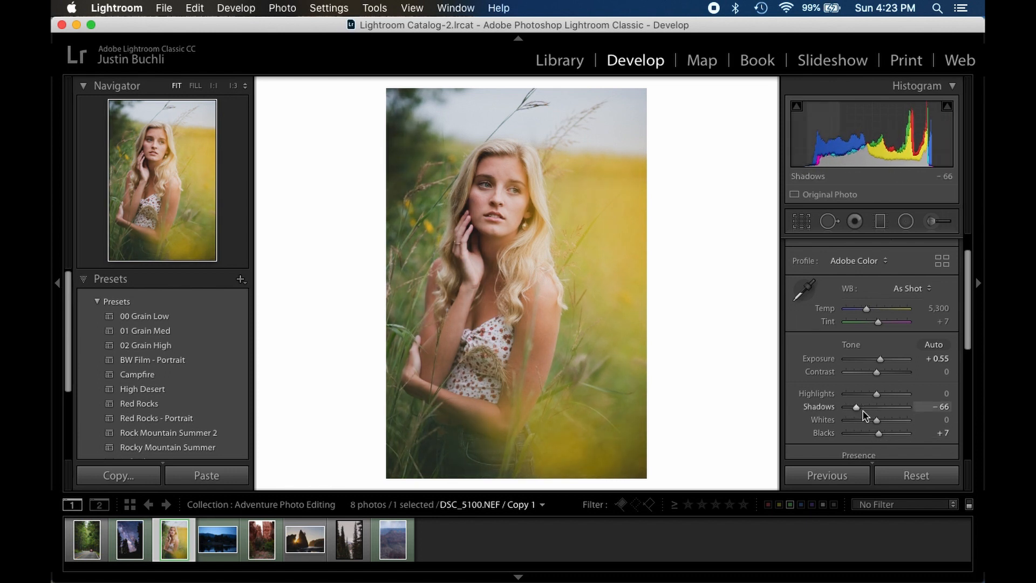
{"action": "left_click_drag", "start_coordinate": [880, 358], "coordinate": [878, 359]}
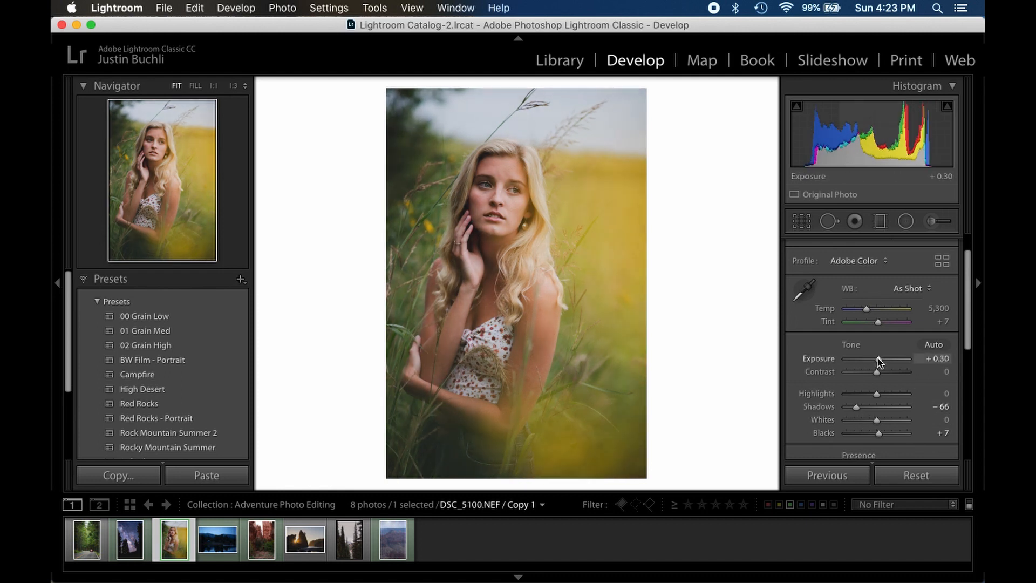
{"action": "left_click_drag", "start_coordinate": [877, 394], "coordinate": [868, 421]}
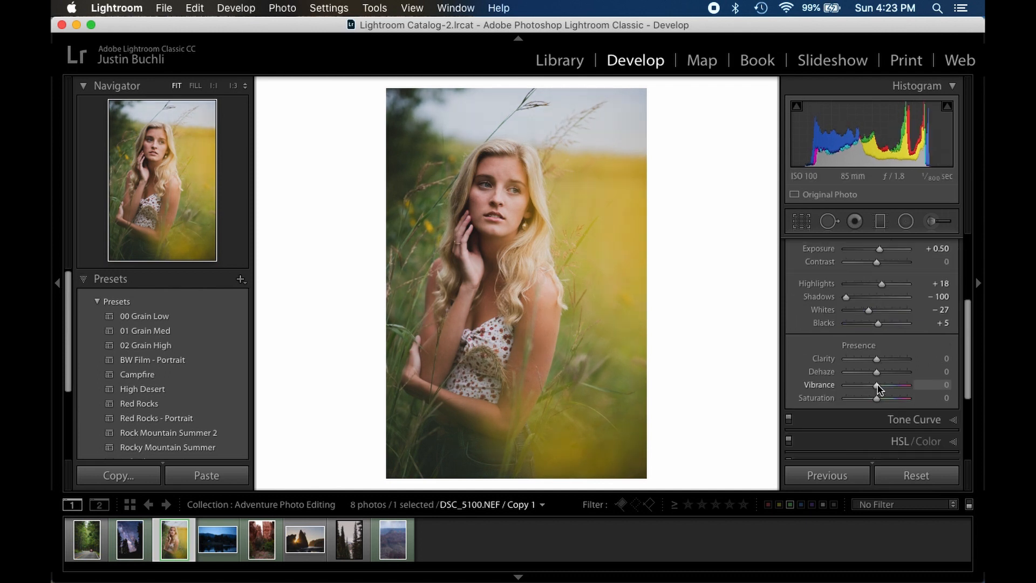
{"action": "left_click_drag", "start_coordinate": [877, 386], "coordinate": [882, 387]}
Set the portrait's yellow hue to -24 and green hue to -21, and compare the photo before and after editing.
{"action": "left_click", "coordinate": [916, 441]}
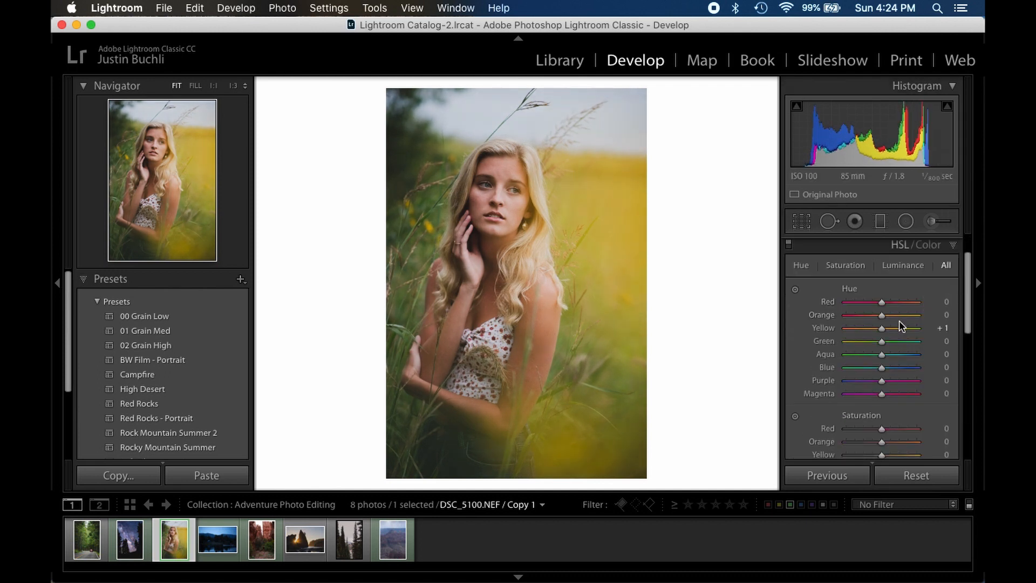
{"action": "mouse_move", "coordinate": [880, 329]}
{"action": "left_mouse_down"}
{"action": "mouse_move", "coordinate": [863, 342]}
{"action": "mouse_move", "coordinate": [873, 342]}
{"action": "left_mouse_up"}
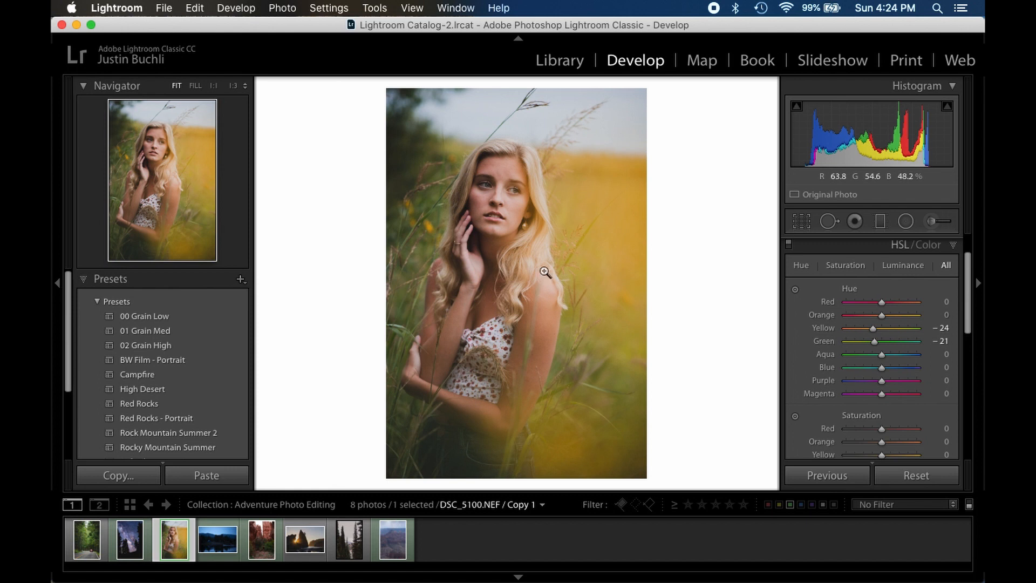
{"action": "scroll", "coordinate": [907, 395], "scroll_direction": "down", "scroll_amount": 3}
{"action": "scroll", "coordinate": [904, 388], "scroll_direction": "down", "scroll_amount": 10}
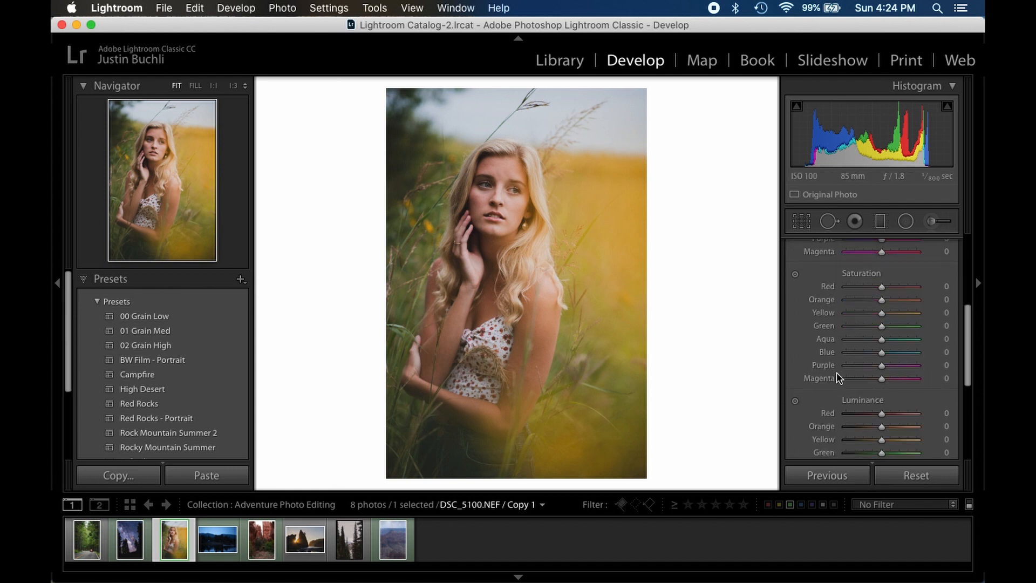
{"action": "scroll", "coordinate": [901, 383], "scroll_direction": "up", "scroll_amount": 8}
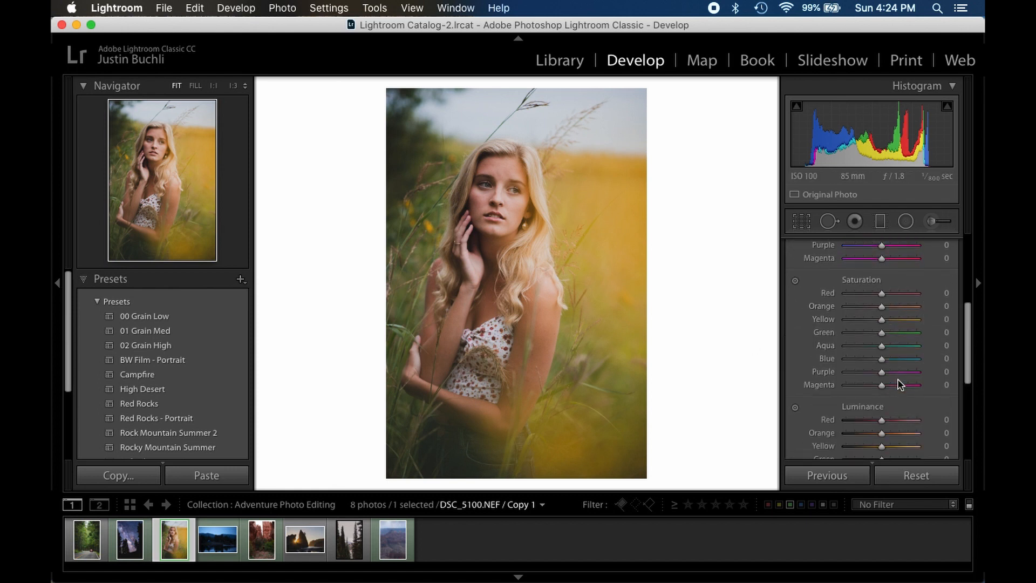
{"action": "key", "text": "backslash"}
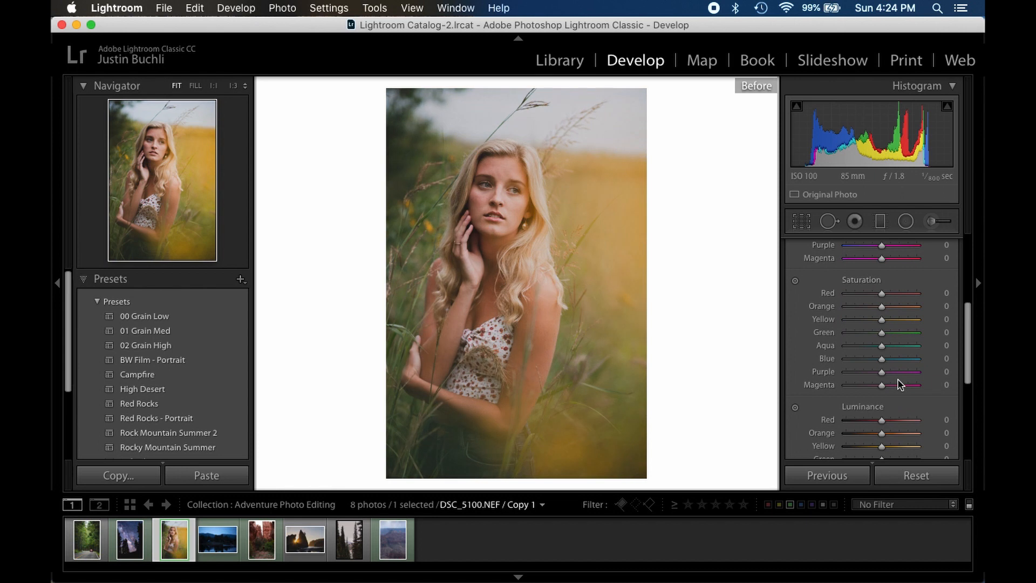
{"action": "key", "text": "backslash"}
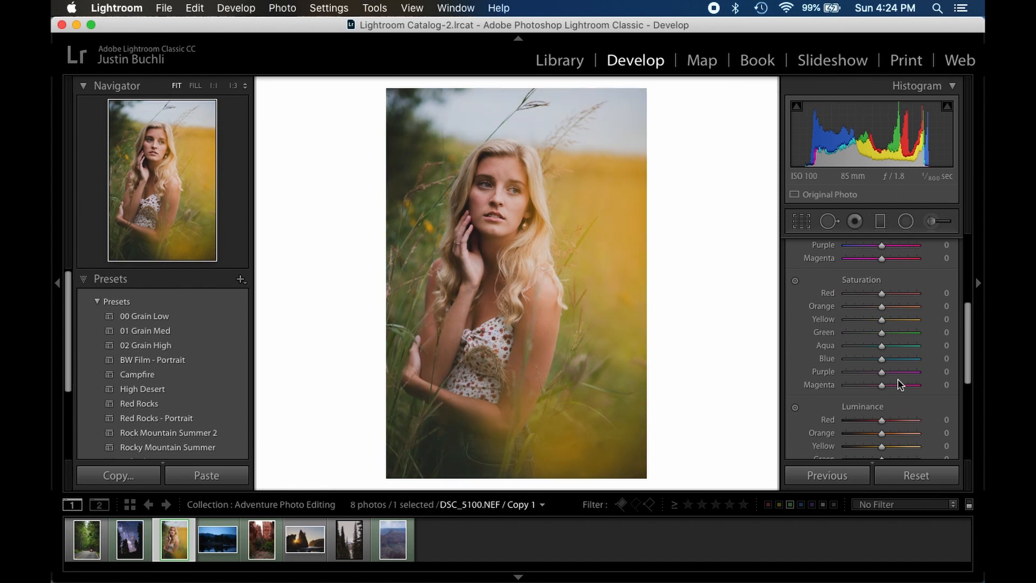
{"action": "scroll", "coordinate": [900, 385], "scroll_direction": "up", "scroll_amount": 15}
Open the lakeside camping photo and crop it slightly tighter at the original aspect ratio, trimming the edge beside the tent.
{"action": "key", "text": "Right"}
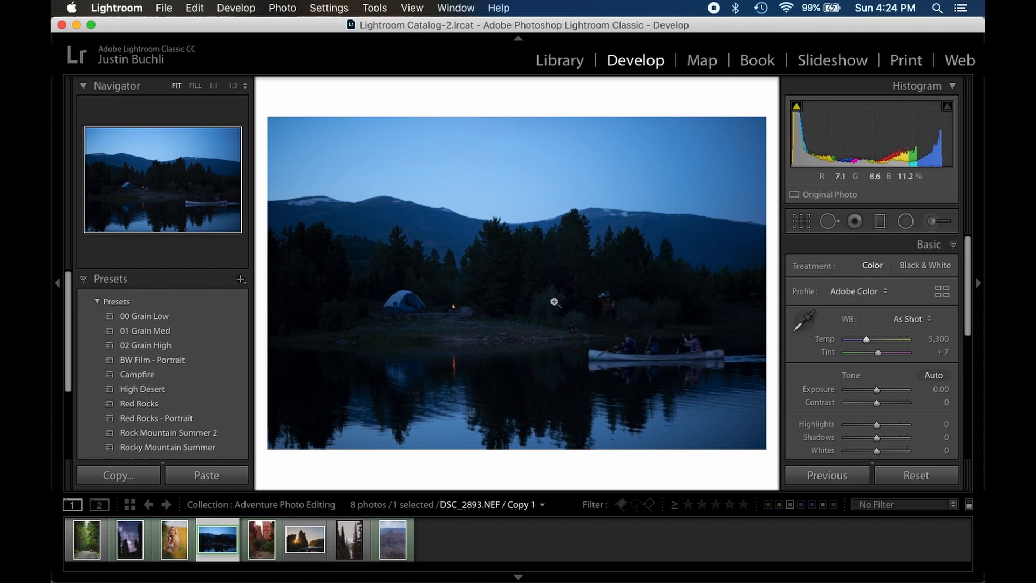
{"action": "left_click", "coordinate": [466, 315]}
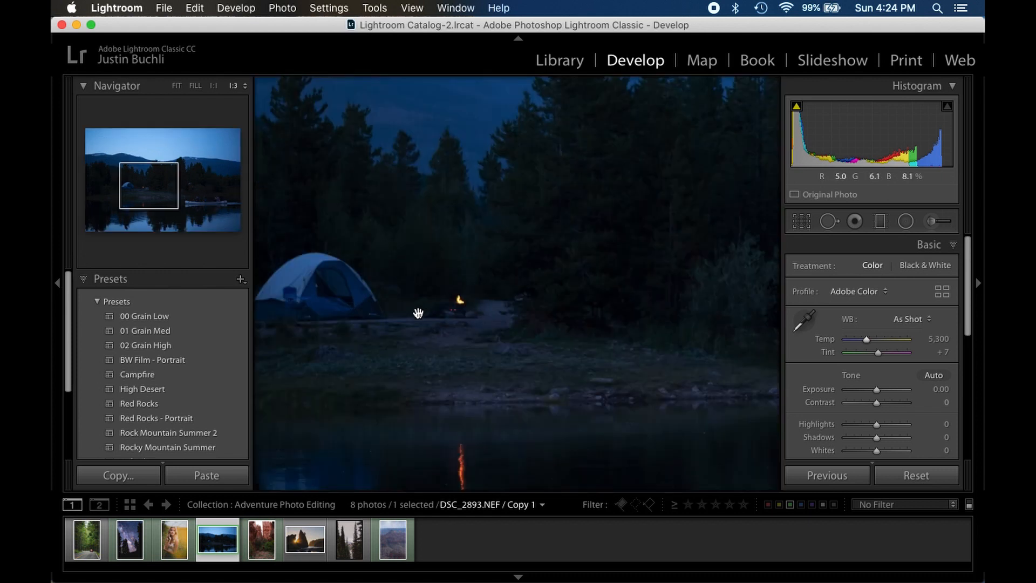
{"action": "left_click", "coordinate": [429, 317]}
{"action": "key", "text": "r"}
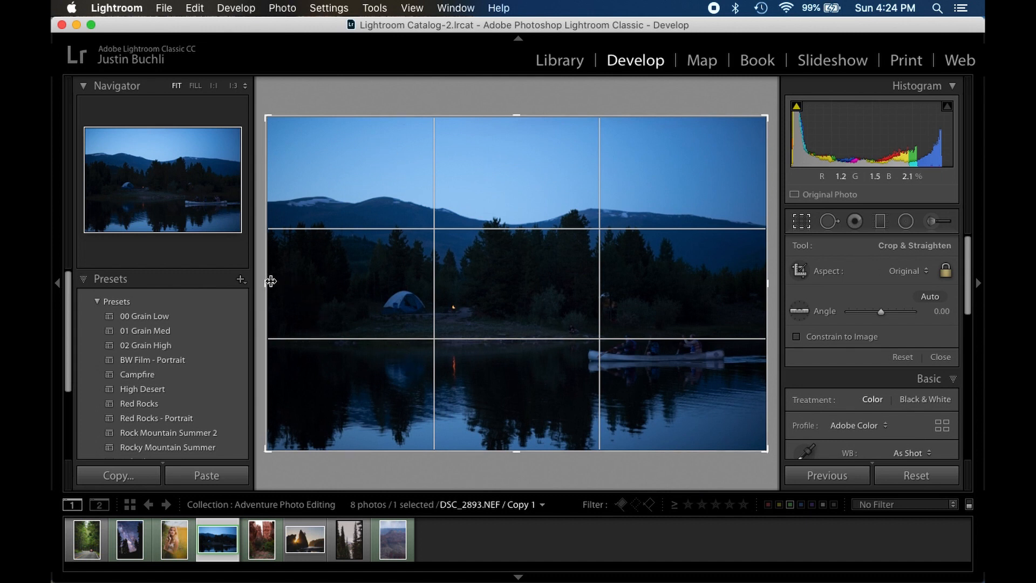
{"action": "left_click_drag", "start_coordinate": [269, 281], "coordinate": [291, 278]}
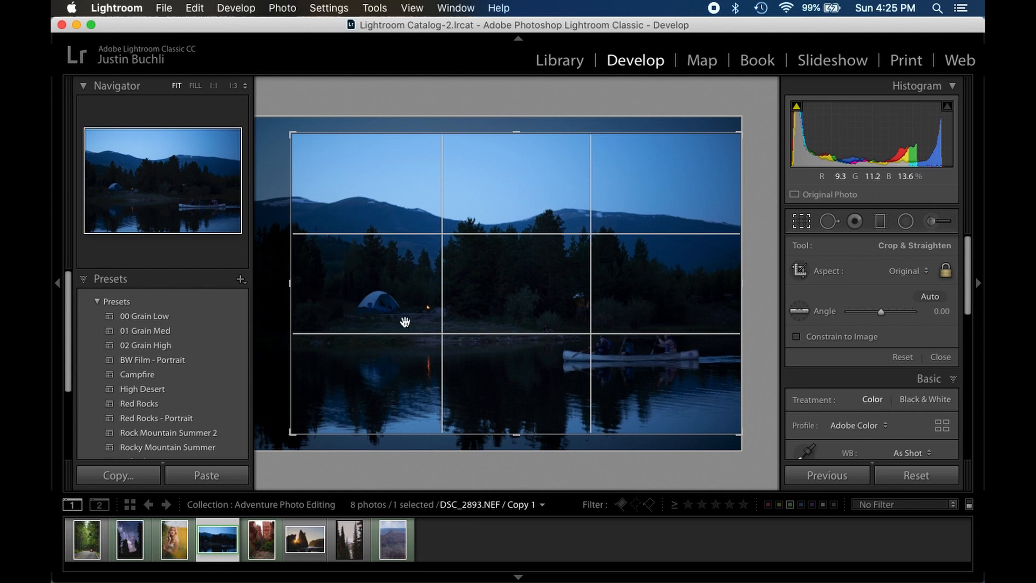
{"action": "key", "text": "Return"}
Raise the black point on the lake photo's tone curve and set its exposure to +0.95.
{"action": "left_click", "coordinate": [842, 407]}
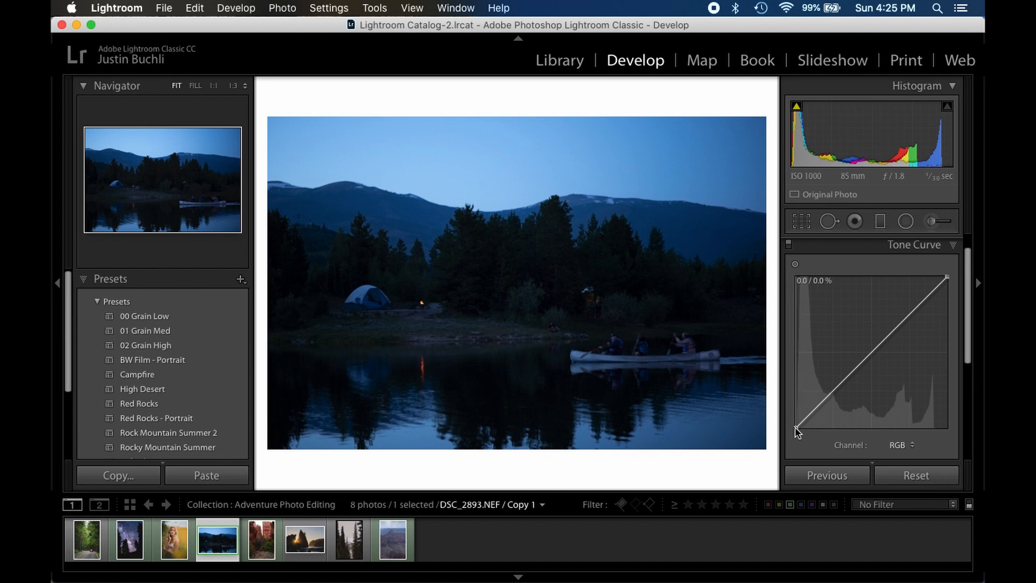
{"action": "left_click_drag", "start_coordinate": [797, 432], "coordinate": [888, 387]}
{"action": "left_click", "coordinate": [918, 244]}
{"action": "left_click", "coordinate": [925, 245]}
Add a graduated filter from the sky down to the mountains in the lake photo and set its exposure to about -0.63.
{"action": "key", "text": "m"}
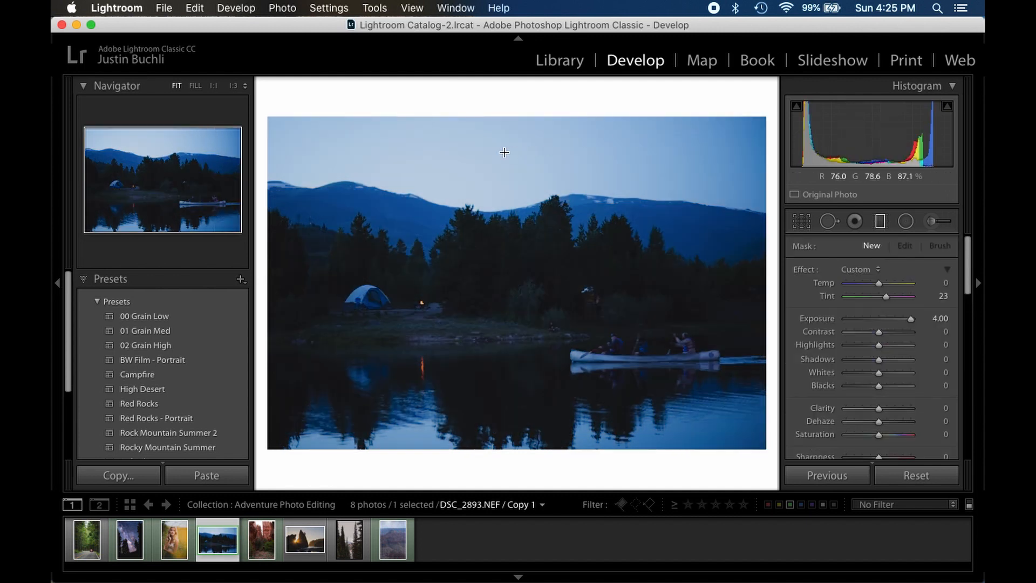
{"action": "left_click_drag", "start_coordinate": [479, 157], "coordinate": [488, 229]}
{"action": "left_click_drag", "start_coordinate": [911, 319], "coordinate": [873, 319]}
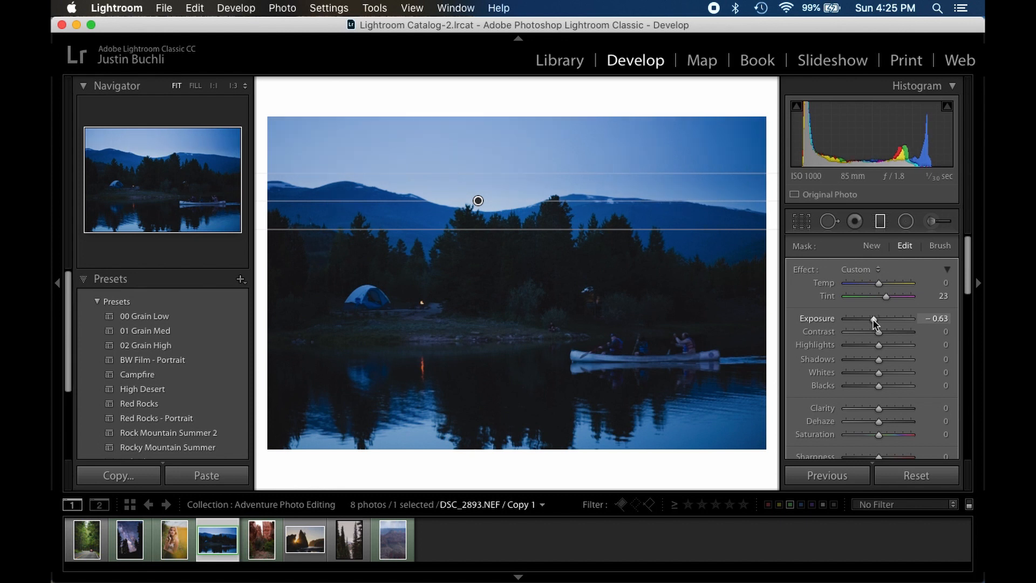
{"action": "key", "text": "m"}
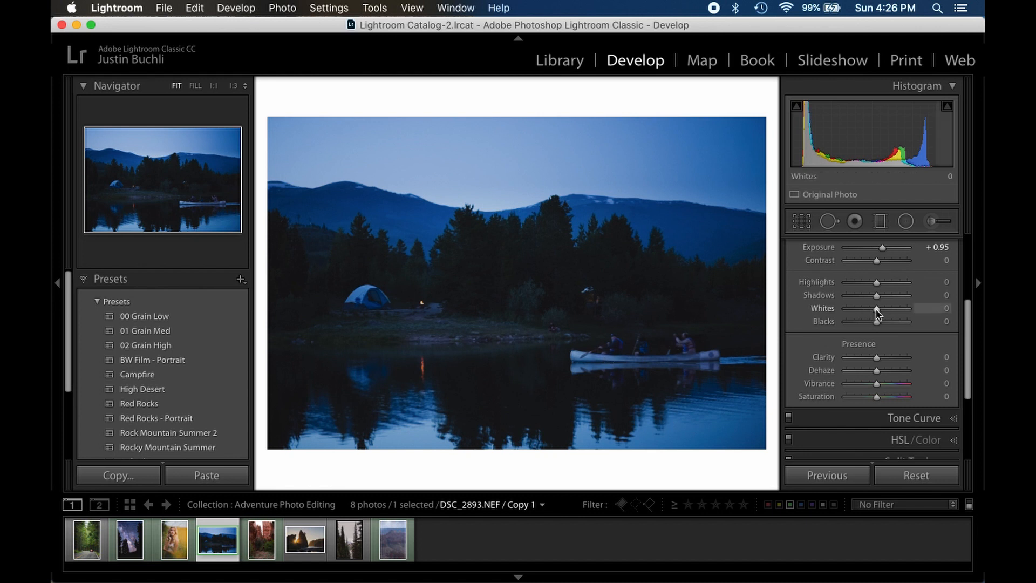
Set the lake photo's highlights to -29, shadows to +37, whites to +45, blacks to -19, vibrance to +26 and saturation to -14.
{"action": "mouse_move", "coordinate": [877, 309]}
{"action": "left_mouse_down"}
{"action": "mouse_move", "coordinate": [891, 309]}
{"action": "mouse_move", "coordinate": [870, 322]}
{"action": "mouse_move", "coordinate": [887, 295]}
{"action": "left_mouse_up"}
{"action": "mouse_move", "coordinate": [877, 384]}
{"action": "left_mouse_down"}
{"action": "mouse_move", "coordinate": [885, 381]}
{"action": "mouse_move", "coordinate": [873, 398]}
{"action": "left_mouse_up"}
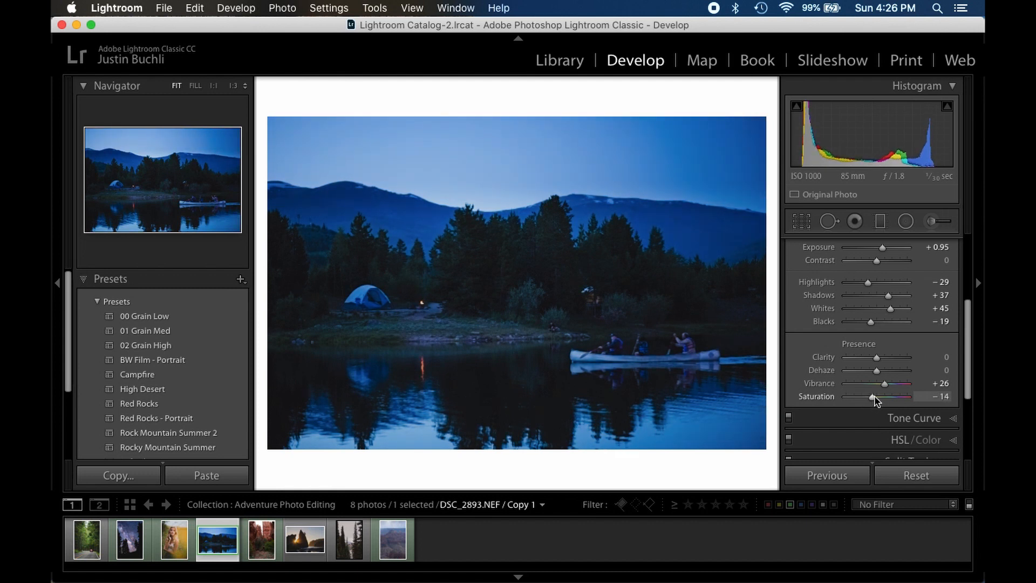
{"action": "scroll", "coordinate": [897, 278], "scroll_direction": "up", "scroll_amount": 1}
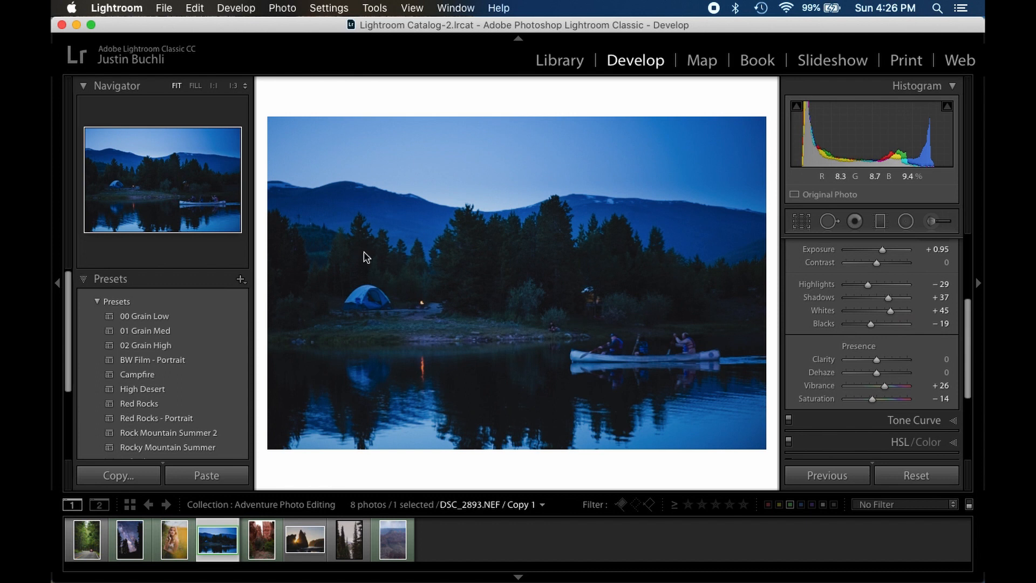
Set the lake photo's luminance to +22 for red, +53 for orange and +21 for yellow.
{"action": "scroll", "coordinate": [817, 387], "scroll_direction": "down", "scroll_amount": 4}
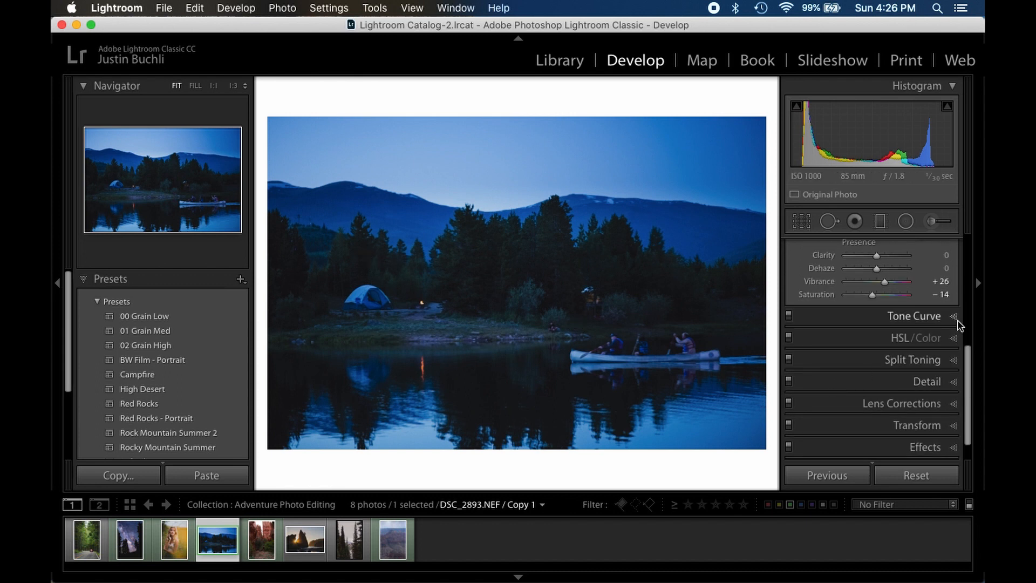
{"action": "left_click", "coordinate": [915, 337]}
{"action": "scroll", "coordinate": [891, 306], "scroll_direction": "down", "scroll_amount": 5}
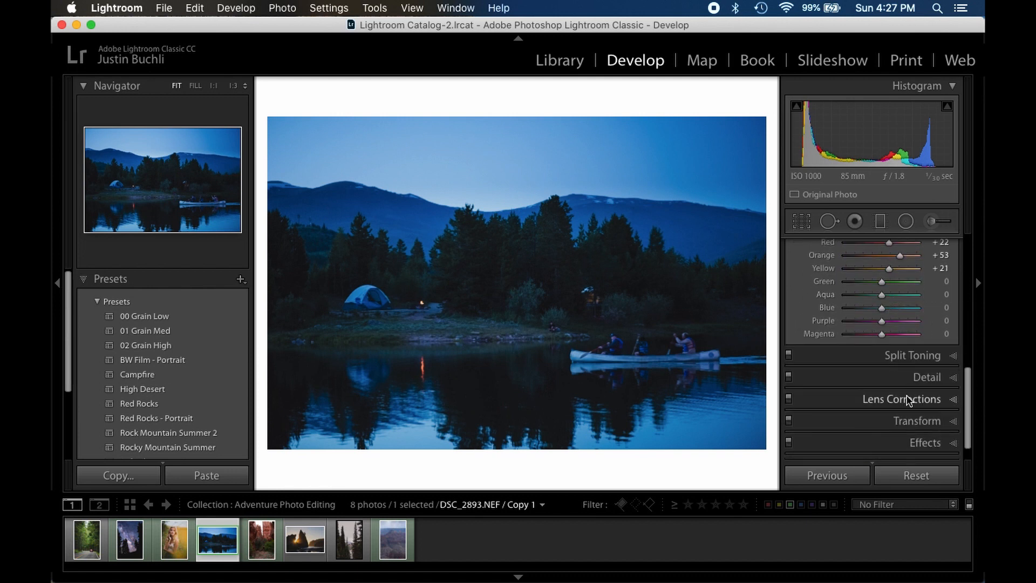
Split-tone the lake photo's shadows with hue 33 and fine-tune the shadow saturation.
{"action": "left_click", "coordinate": [913, 355]}
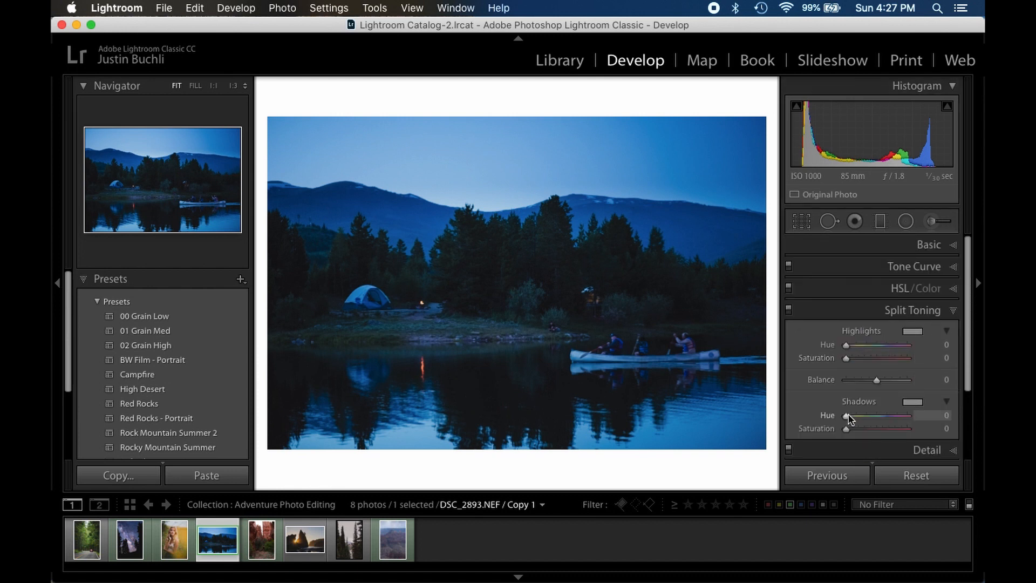
{"action": "left_click_drag", "start_coordinate": [846, 429], "coordinate": [852, 429]}
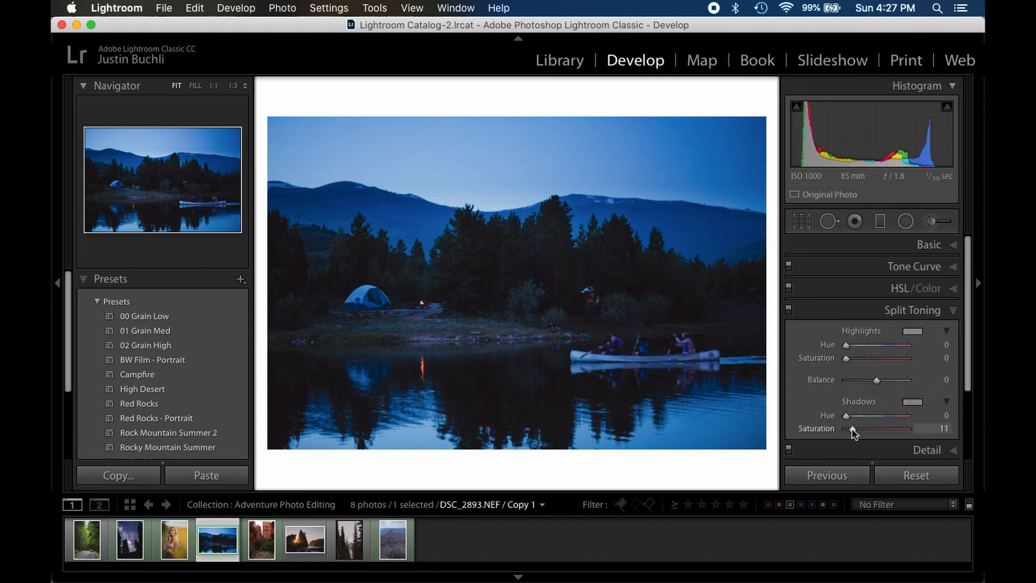
{"action": "key", "text": "alt"}
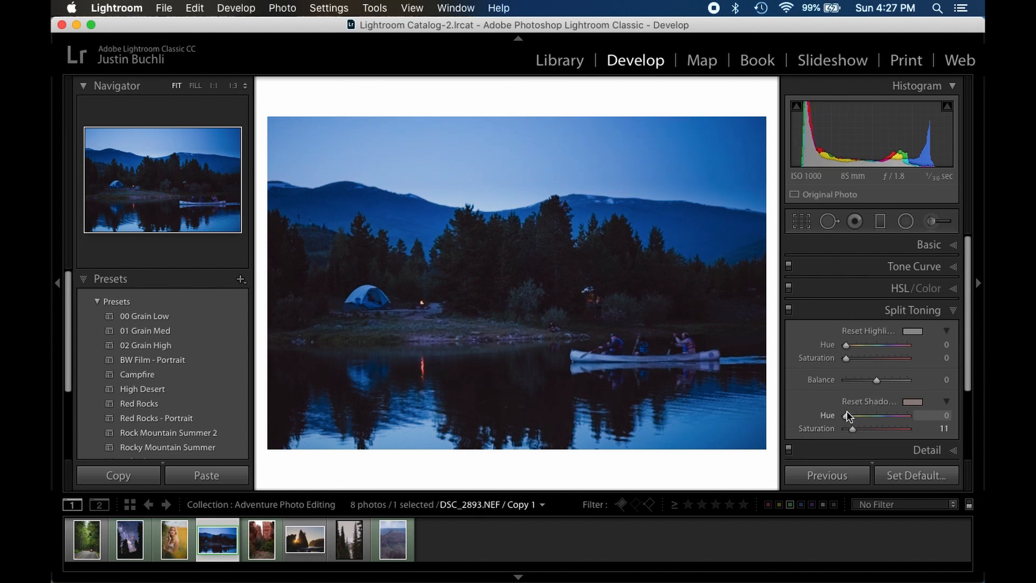
{"action": "mouse_move", "coordinate": [848, 416]}
{"action": "left_mouse_down"}
{"action": "mouse_move", "coordinate": [898, 419]}
{"action": "mouse_move", "coordinate": [852, 425]}
{"action": "left_mouse_up"}
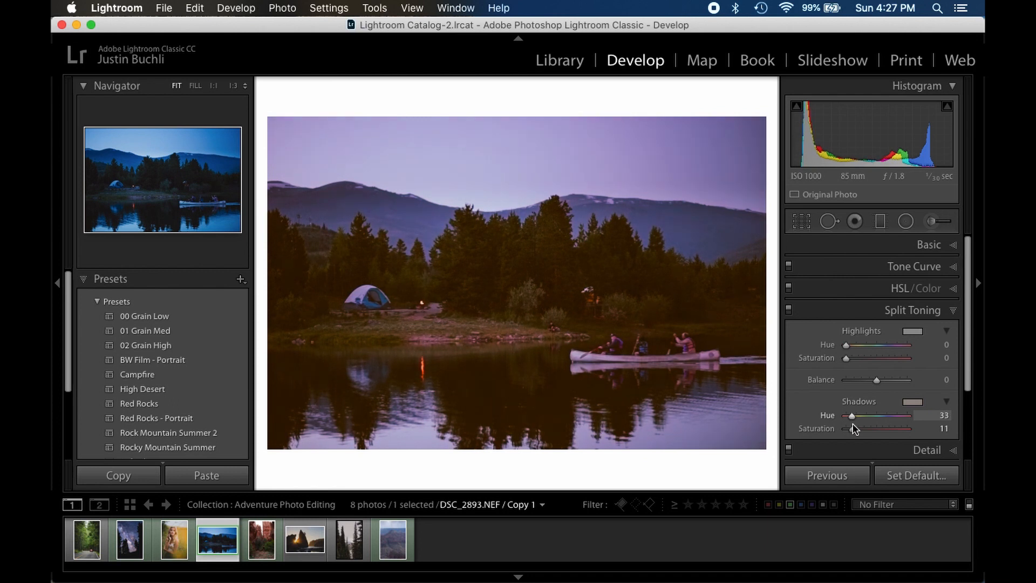
{"action": "left_click_drag", "start_coordinate": [853, 426], "coordinate": [861, 435]}
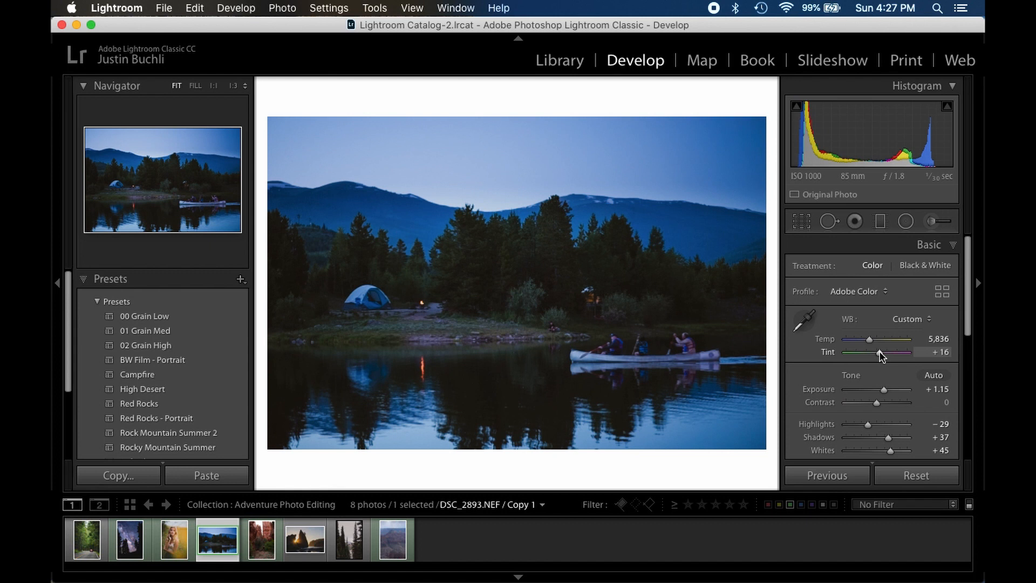
Open the red rock canyon photo and set its vibrance to +31 and saturation to +12.
{"action": "key", "text": "Right"}
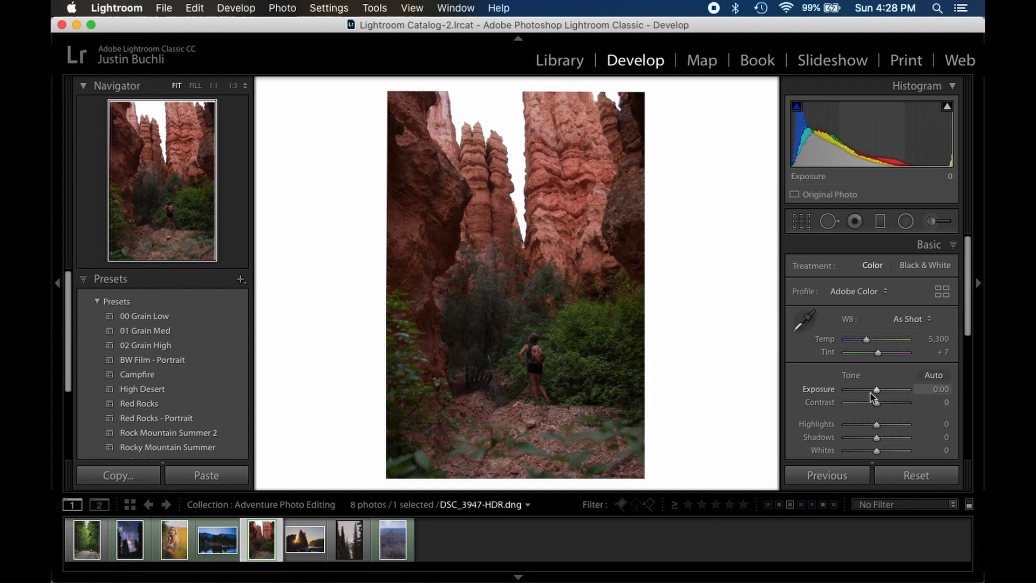
{"action": "scroll", "coordinate": [871, 394], "scroll_direction": "down", "scroll_amount": 3}
{"action": "scroll", "coordinate": [874, 402], "scroll_direction": "down", "scroll_amount": 2}
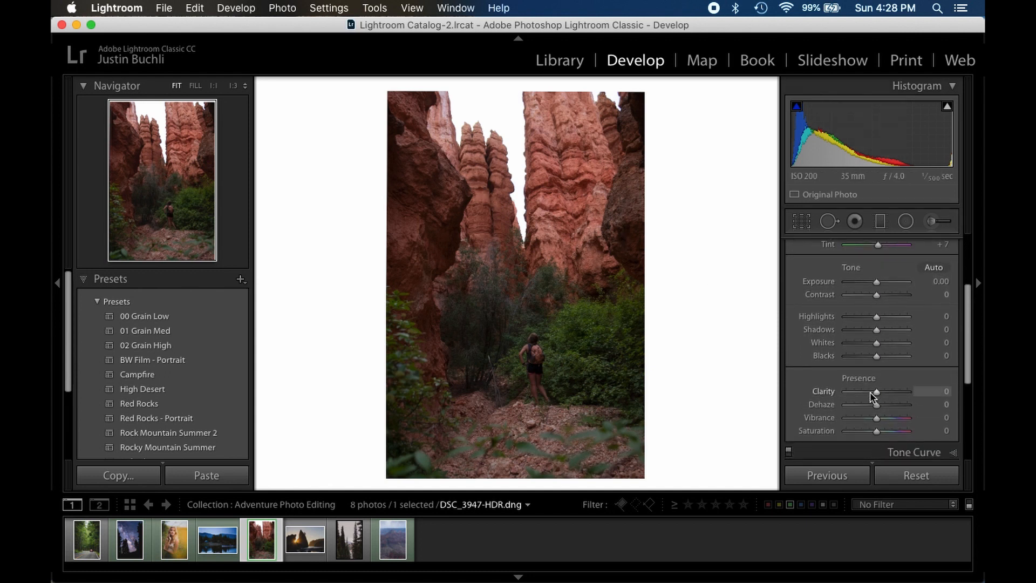
{"action": "left_click_drag", "start_coordinate": [888, 419], "coordinate": [886, 419]}
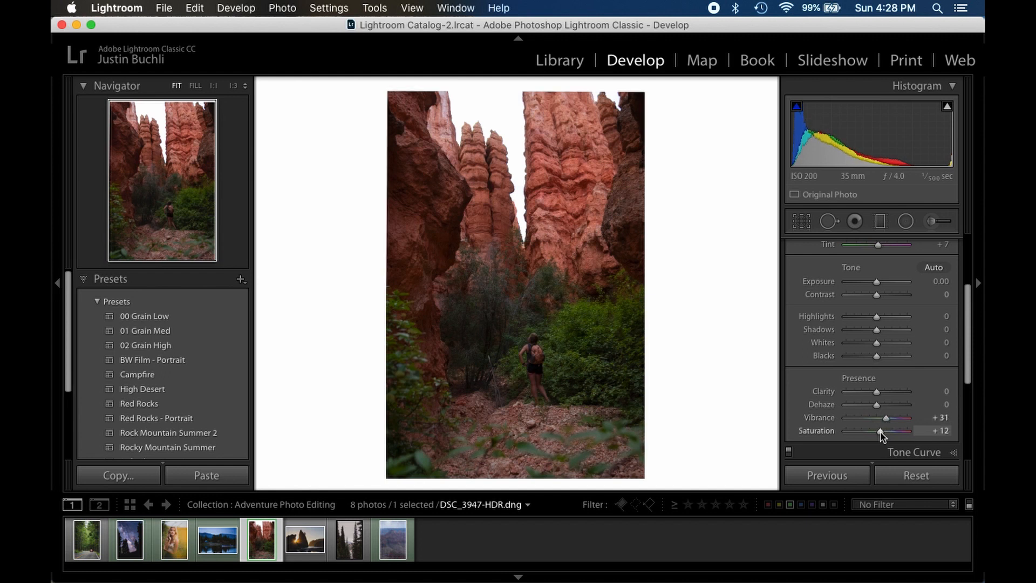
Set the canyon photo's temperature to 5,635 and tint to +21, and compare it with the unedited version.
{"action": "scroll", "coordinate": [880, 427], "scroll_direction": "up", "scroll_amount": 3}
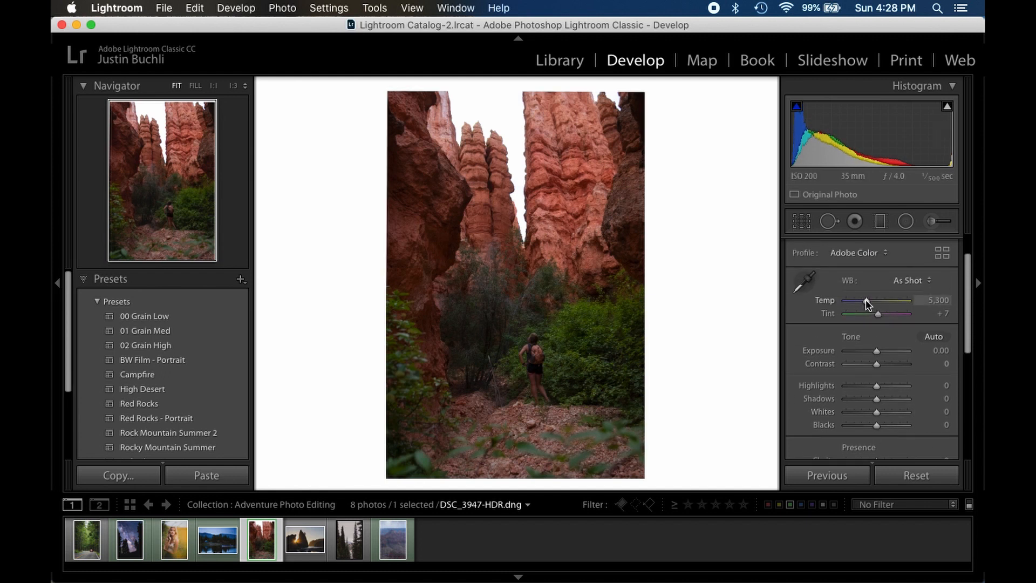
{"action": "left_click_drag", "start_coordinate": [866, 299], "coordinate": [882, 315]}
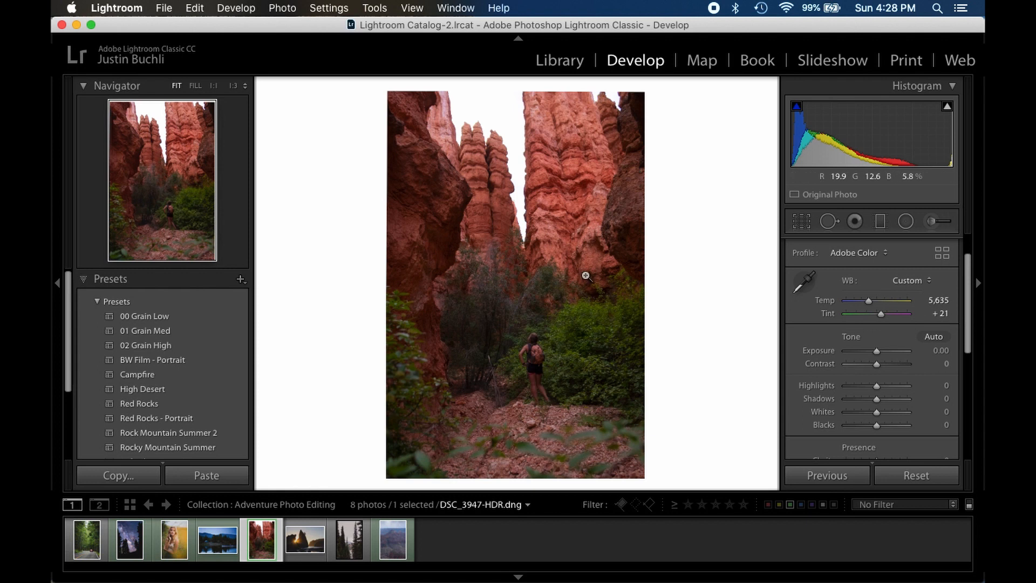
{"action": "key", "text": "backslash"}
{"action": "key", "text": "backslash"}
Set the canyon photo's highlights to -73, shadows to +42, whites to +35, blacks to -23 and exposure to +0.50.
{"action": "left_click_drag", "start_coordinate": [877, 386], "coordinate": [858, 388]}
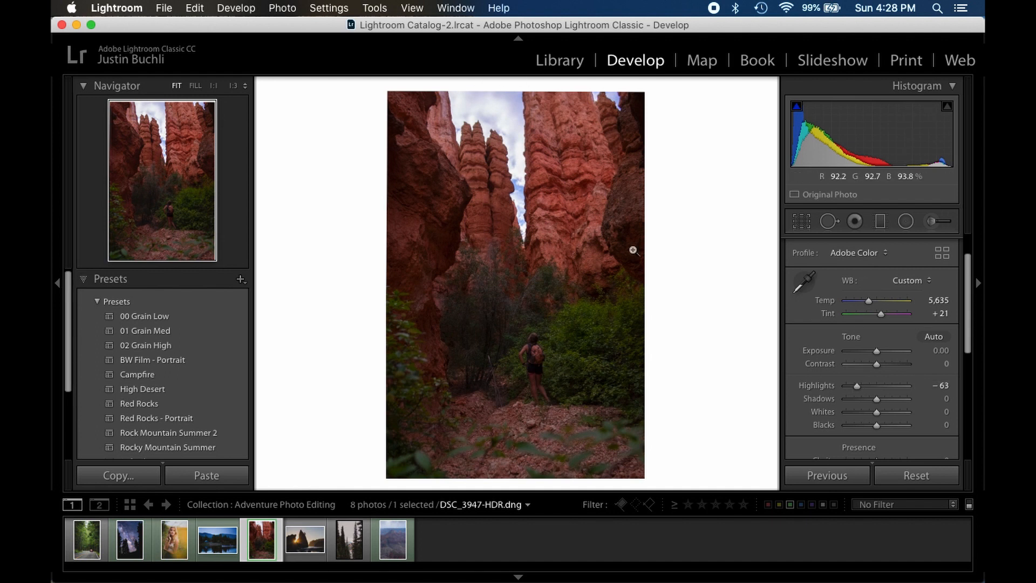
{"action": "left_click", "coordinate": [888, 413]}
{"action": "left_click_drag", "start_coordinate": [889, 412], "coordinate": [894, 397]}
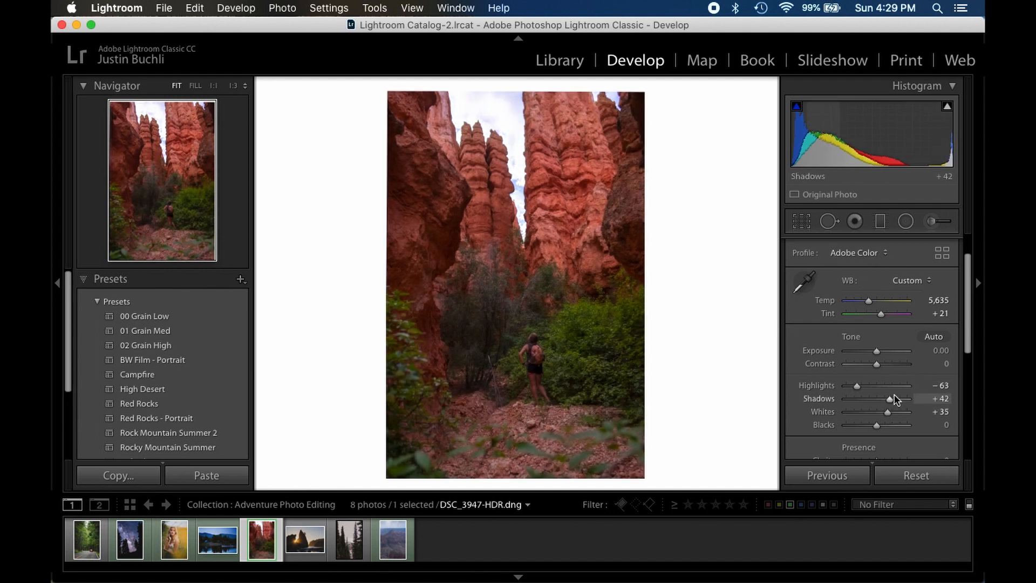
{"action": "key", "text": "minus"}
{"action": "key", "text": "equal"}
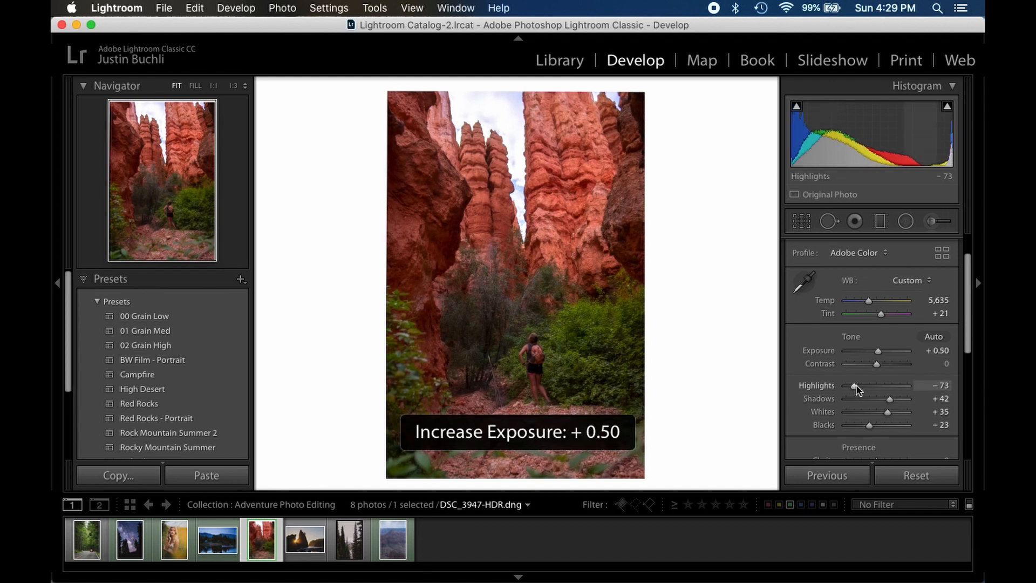
Straighten the canyon photo automatically at the original aspect ratio and apply the crop.
{"action": "scroll", "coordinate": [859, 390], "scroll_direction": "up", "scroll_amount": 1}
{"action": "left_click", "coordinate": [930, 297]}
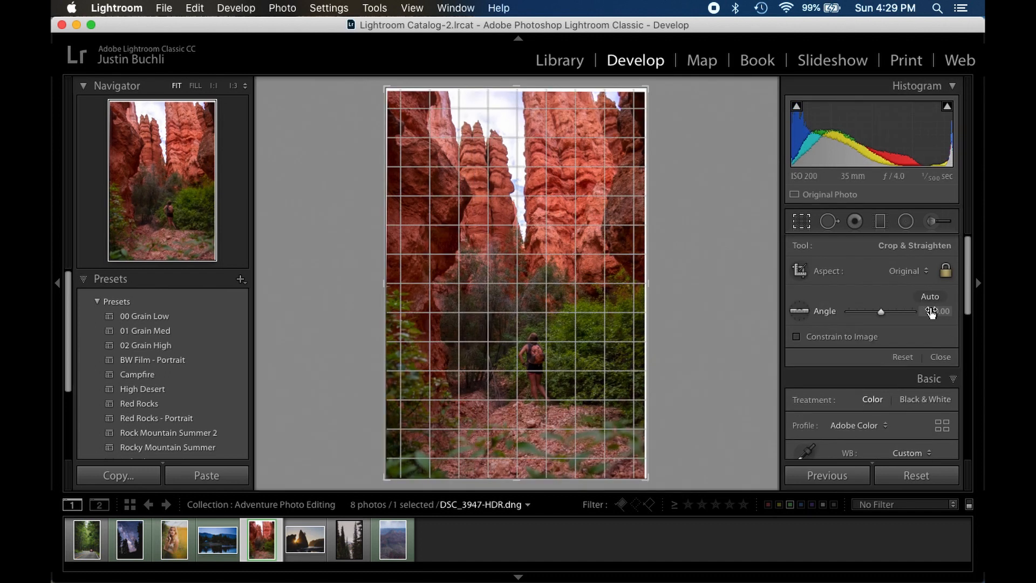
{"action": "left_click", "coordinate": [941, 357]}
Shape the canyon photo's RGB tone curve with a raised black point, darker shadows, a midtone anchor and a lowered white point.
{"action": "left_click", "coordinate": [924, 415]}
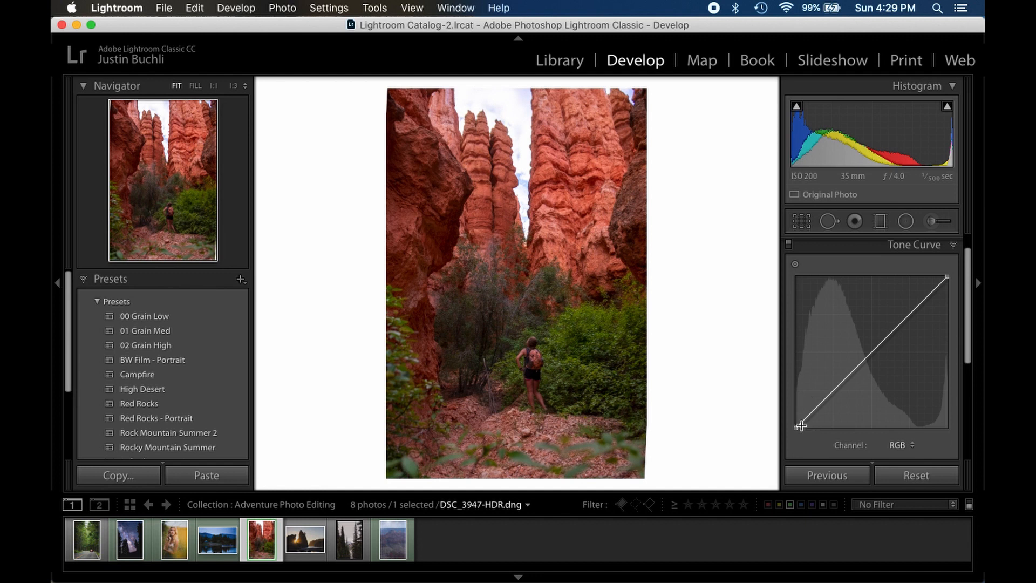
{"action": "left_click_drag", "start_coordinate": [801, 426], "coordinate": [825, 402]}
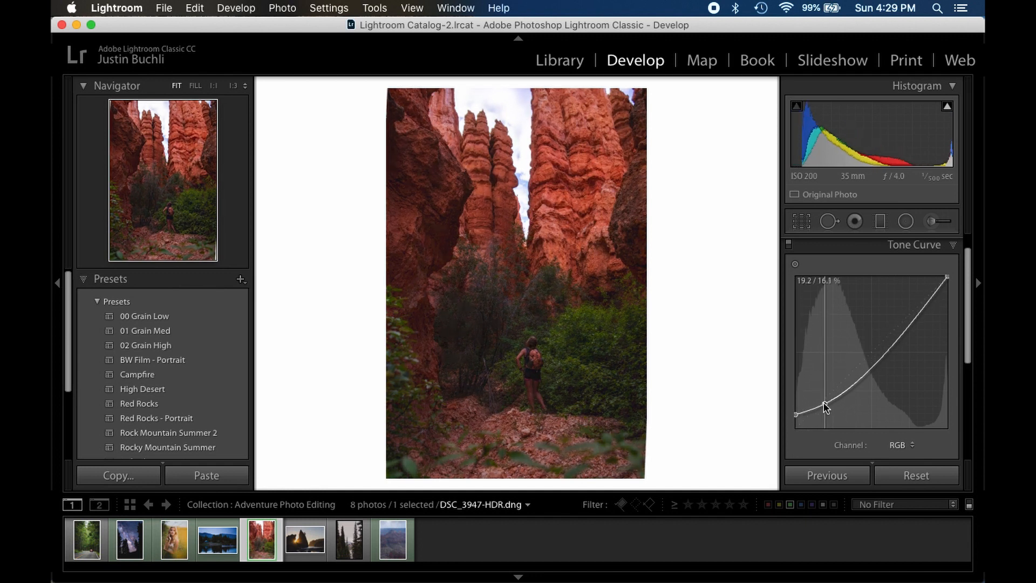
{"action": "left_click_drag", "start_coordinate": [865, 372], "coordinate": [865, 366]}
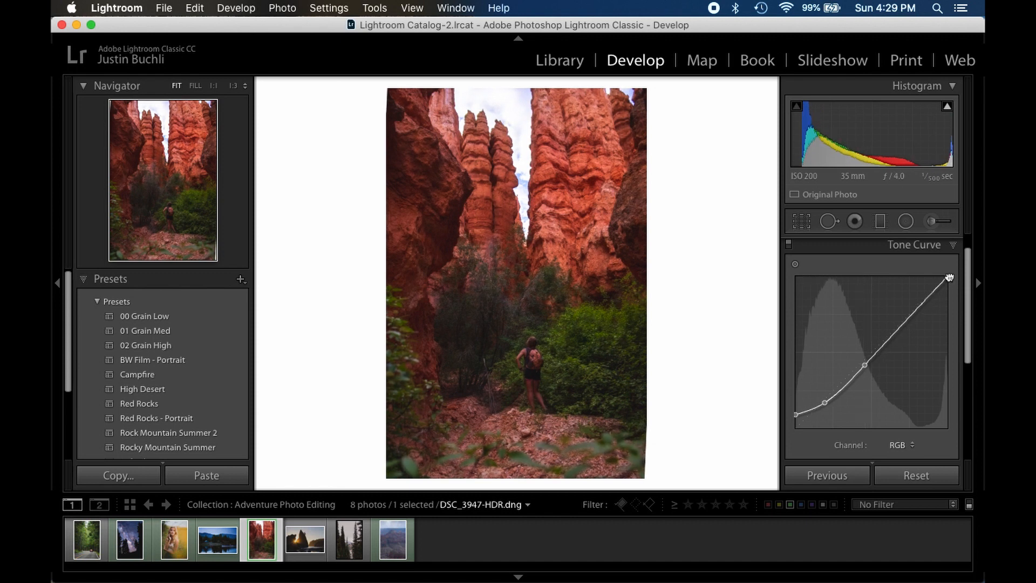
{"action": "left_click_drag", "start_coordinate": [949, 278], "coordinate": [955, 294]}
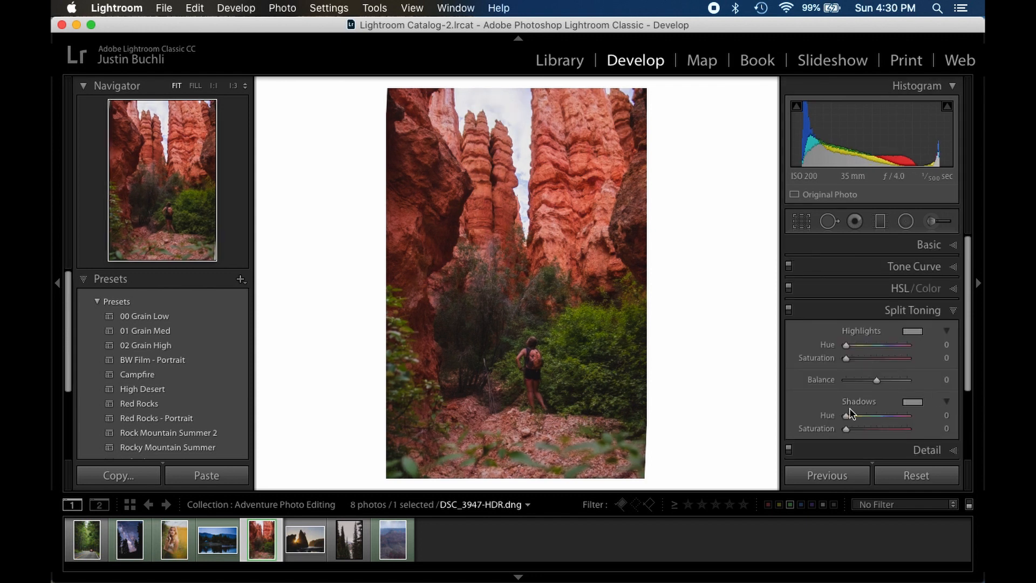
Split-tone the canyon photo's shadows with hue 31 and saturation 12, and check the hiker up close and against the unedited version.
{"action": "left_click_drag", "start_coordinate": [850, 414], "coordinate": [850, 414]}
{"action": "left_click_drag", "start_coordinate": [851, 414], "coordinate": [854, 430]}
{"action": "left_click", "coordinate": [544, 332]}
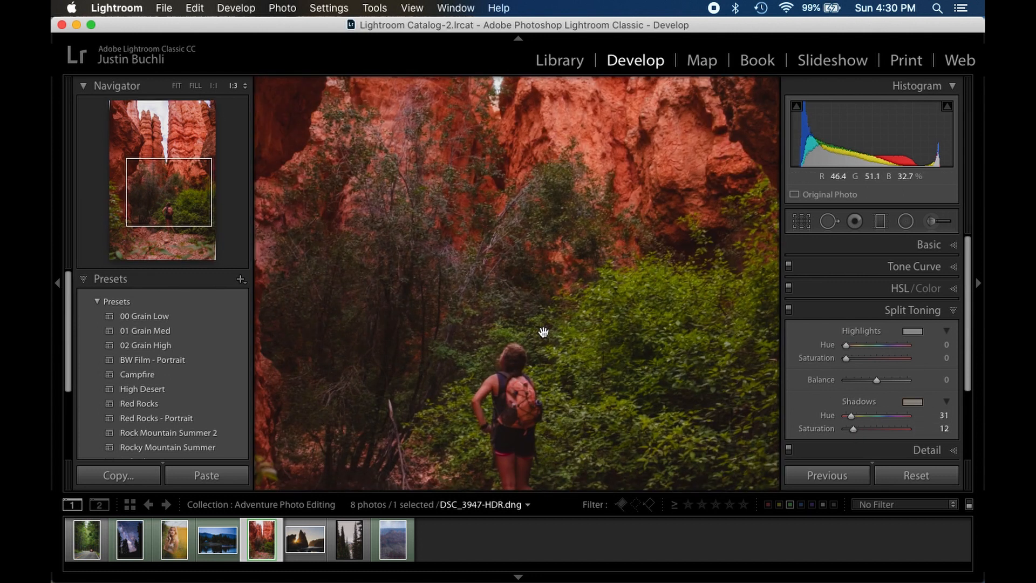
{"action": "left_click", "coordinate": [543, 332]}
{"action": "key", "text": "backslash"}
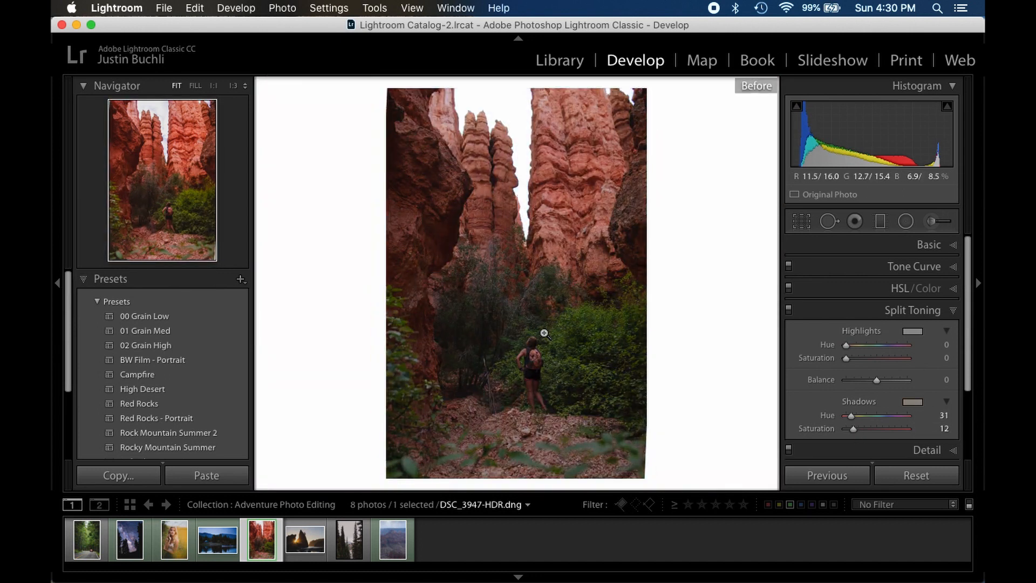
{"action": "key", "text": "backslash"}
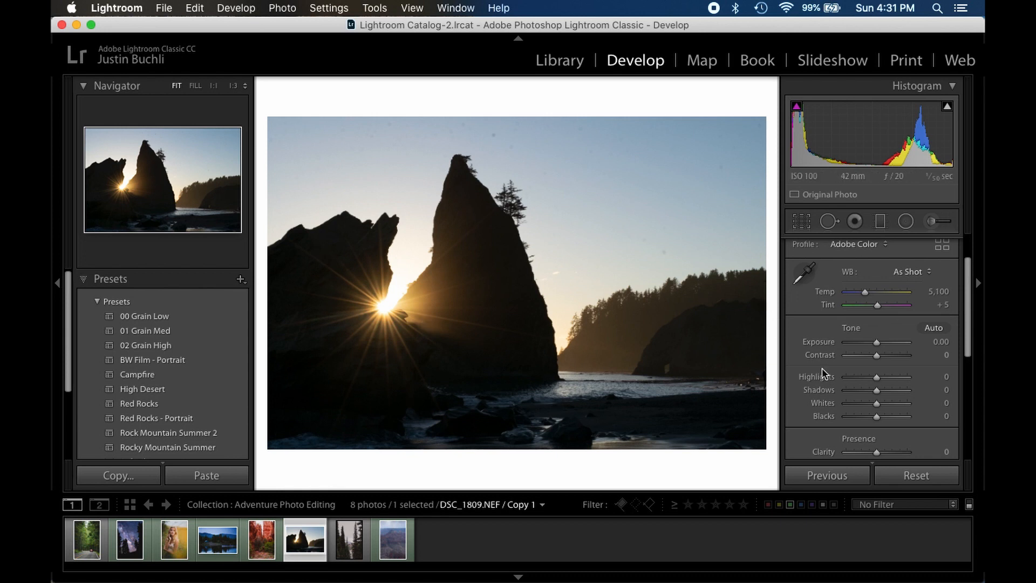
Set the sea stack photo's shadows to +60, highlights to -31, whites to +25 and blacks to -21.
{"action": "left_click", "coordinate": [893, 390]}
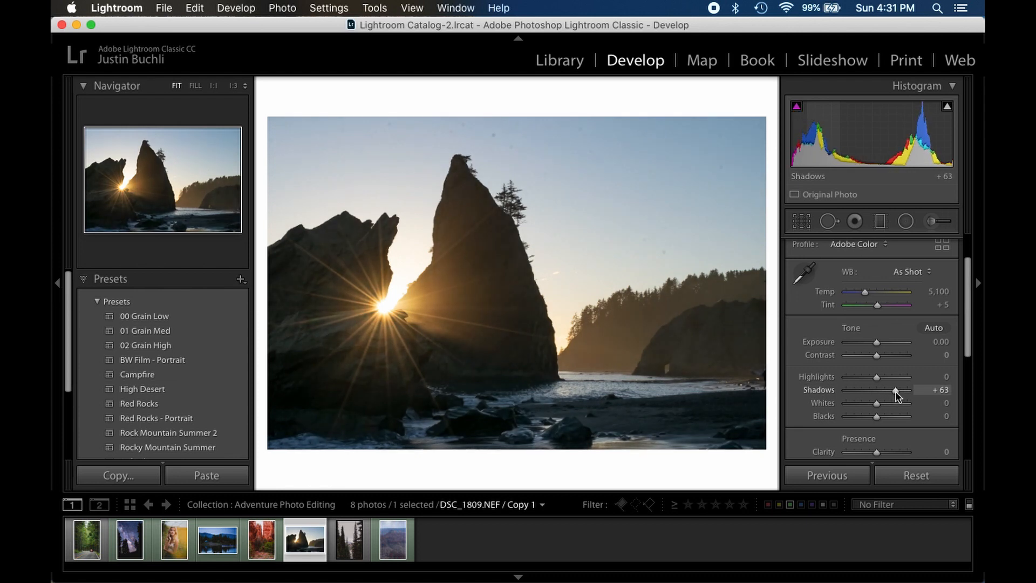
{"action": "left_click_drag", "start_coordinate": [877, 376], "coordinate": [866, 376]}
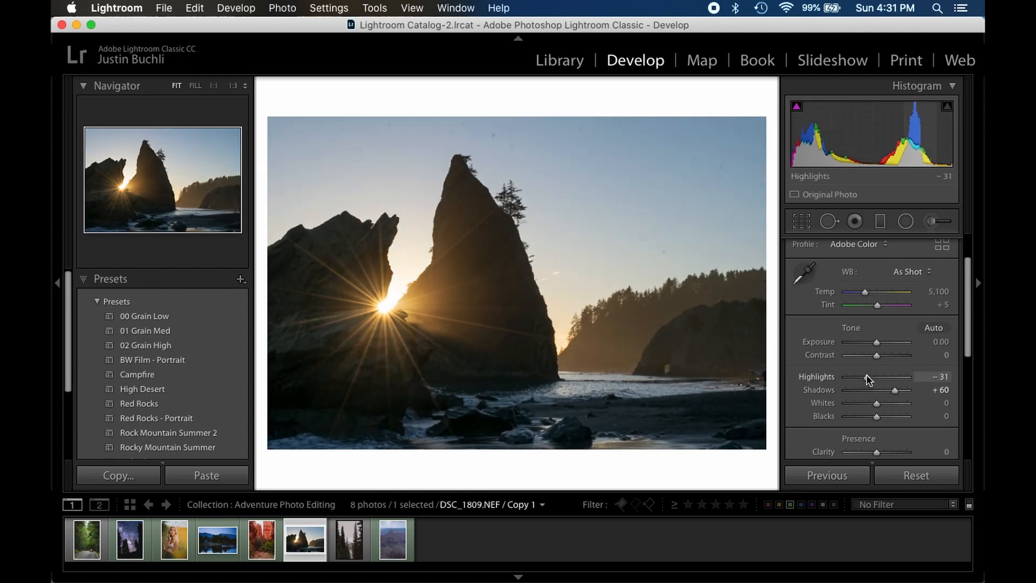
{"action": "left_click", "coordinate": [885, 403]}
{"action": "left_click", "coordinate": [870, 416]}
Warm the sea stack photo's temperature to about 6,049, shift its tint toward magenta, and set its vibrance to +20.
{"action": "left_click", "coordinate": [871, 292]}
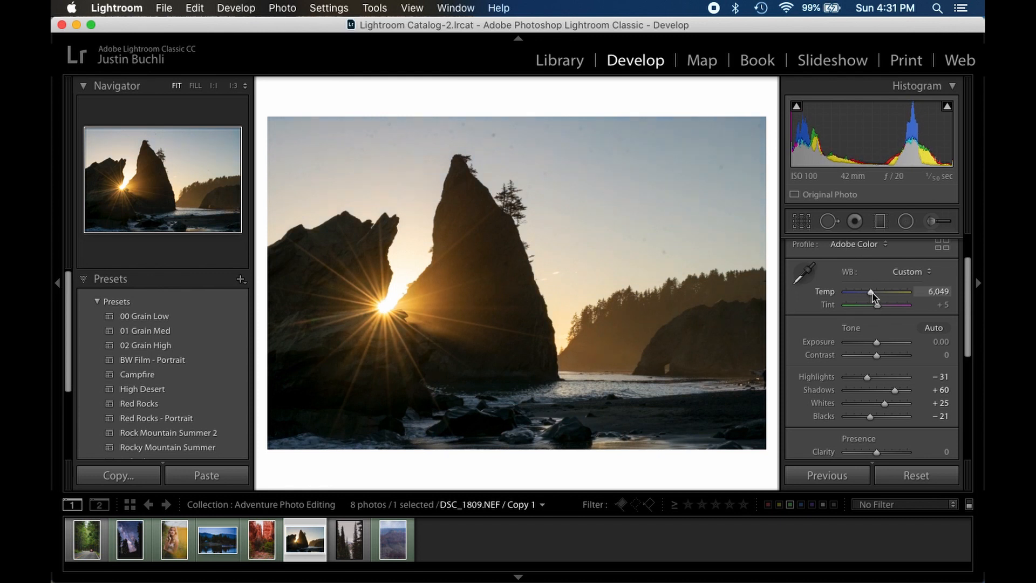
{"action": "left_click_drag", "start_coordinate": [872, 293], "coordinate": [879, 304]}
{"action": "scroll", "coordinate": [879, 351], "scroll_direction": "down", "scroll_amount": 3}
{"action": "left_click_drag", "start_coordinate": [877, 400], "coordinate": [885, 400]}
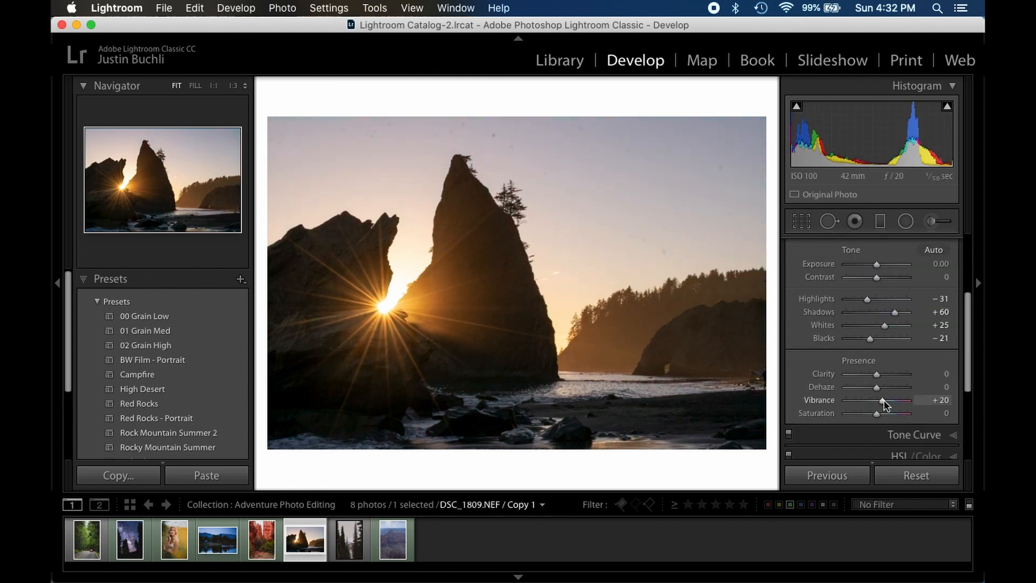
On the sea stack photo's tone curve, raise the black point to about 8.6%, lower the white point to 94.1% and darken the shadows.
{"action": "left_click", "coordinate": [891, 434]}
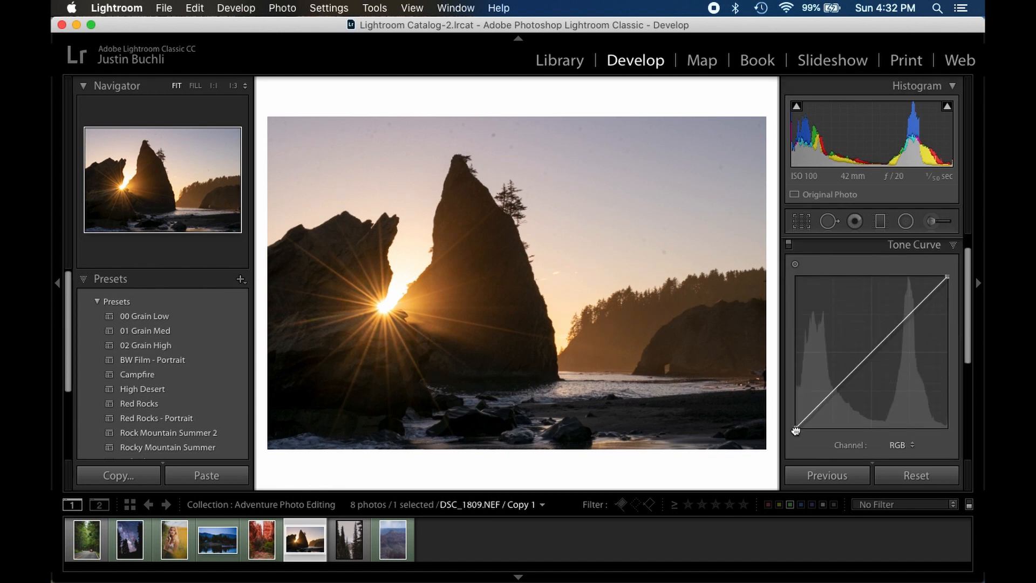
{"action": "left_click_drag", "start_coordinate": [795, 428], "coordinate": [796, 416]}
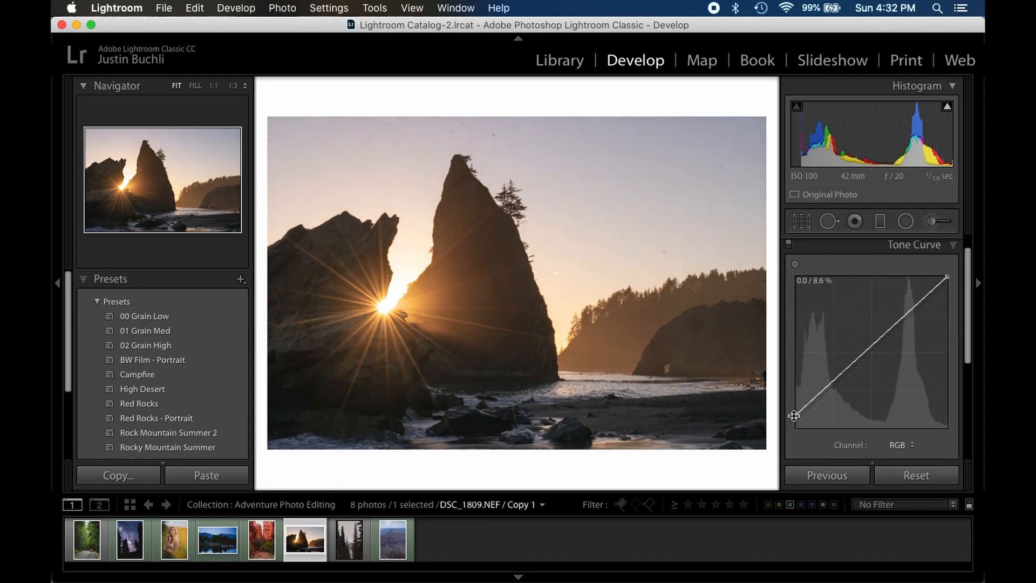
{"action": "left_click_drag", "start_coordinate": [951, 278], "coordinate": [949, 287]}
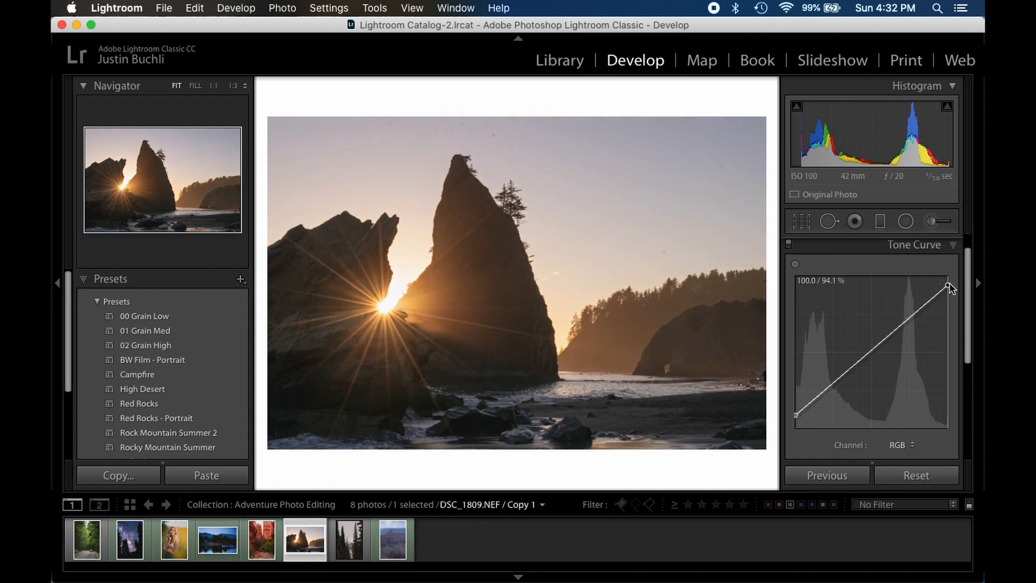
{"action": "left_click_drag", "start_coordinate": [824, 392], "coordinate": [823, 401]}
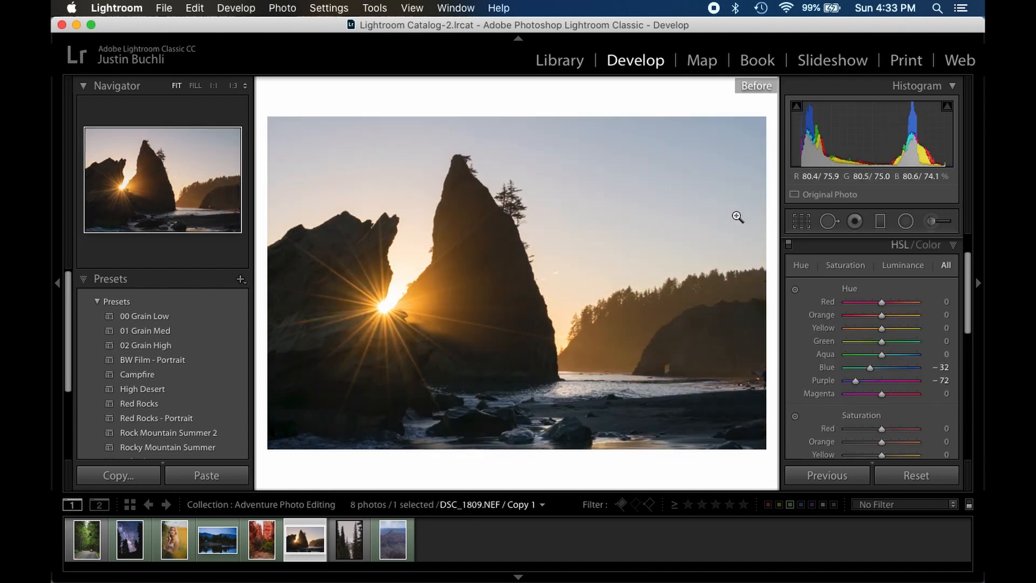
Open the photo of the lodge among evergreens and inspect the building up close.
{"action": "key", "text": "Right"}
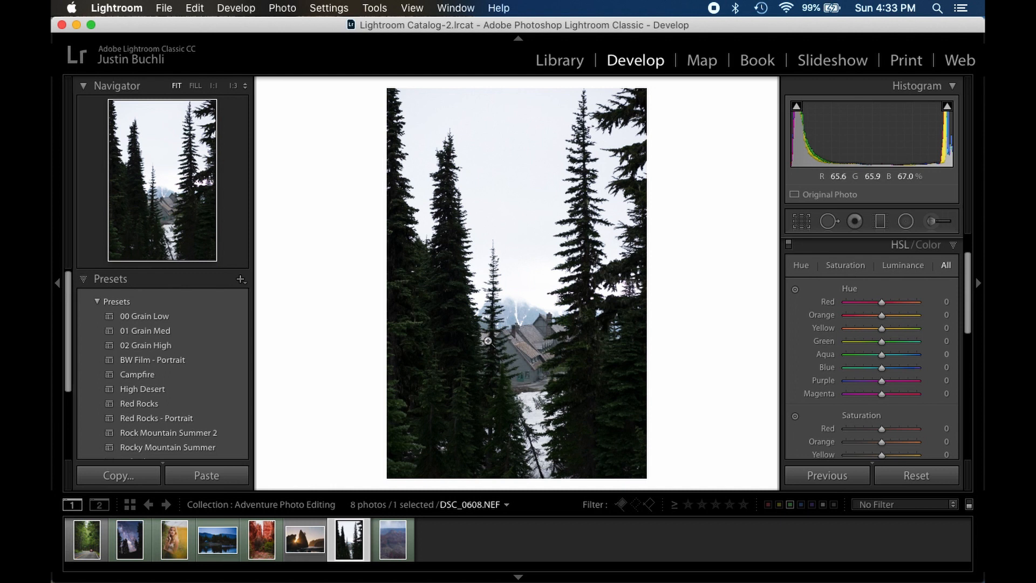
{"action": "left_click", "coordinate": [511, 382]}
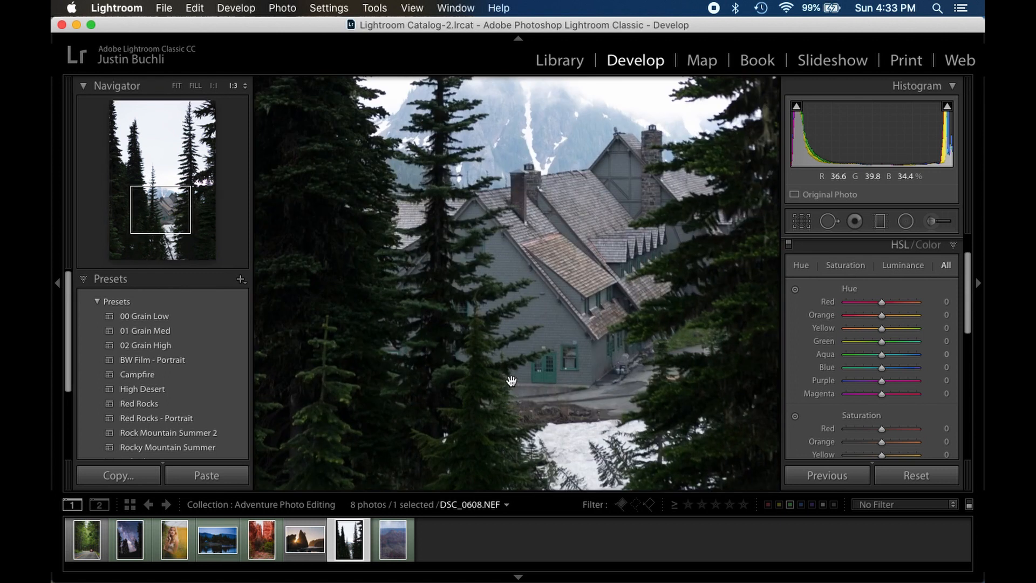
Set the lodge photo's highlights to -59, shadows to +28, whites to +3 and blacks to +32, checking the trees up close.
{"action": "left_click", "coordinate": [598, 218]}
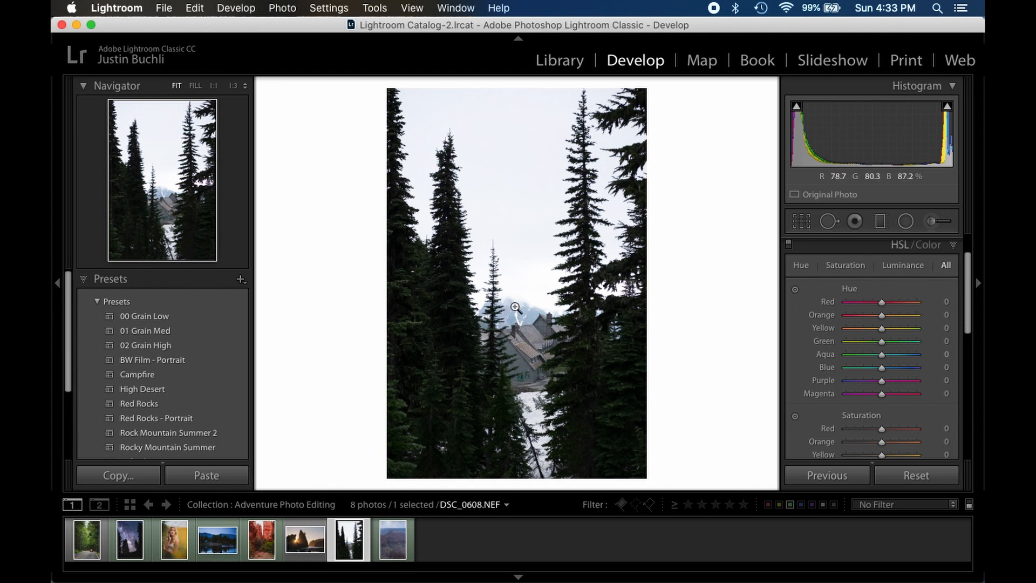
{"action": "left_click", "coordinate": [950, 246]}
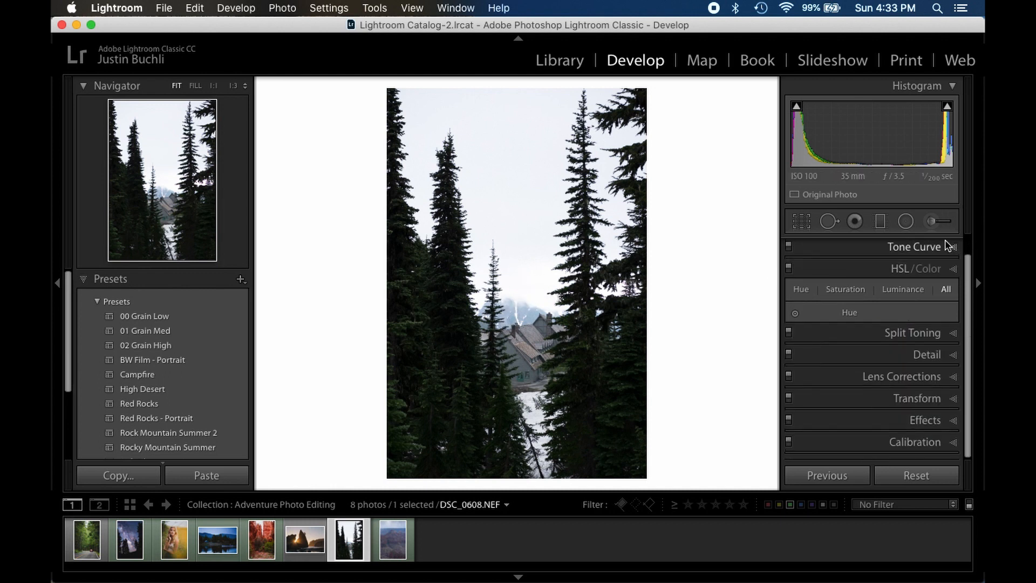
{"action": "left_click", "coordinate": [938, 247]}
{"action": "scroll", "coordinate": [876, 351], "scroll_direction": "down", "scroll_amount": 2}
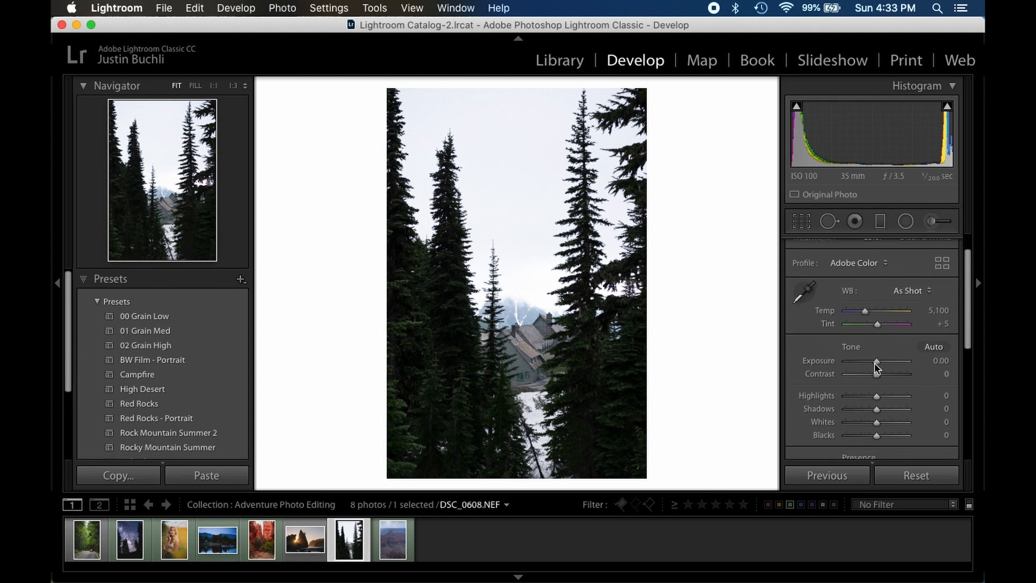
{"action": "left_click_drag", "start_coordinate": [877, 395], "coordinate": [861, 397]}
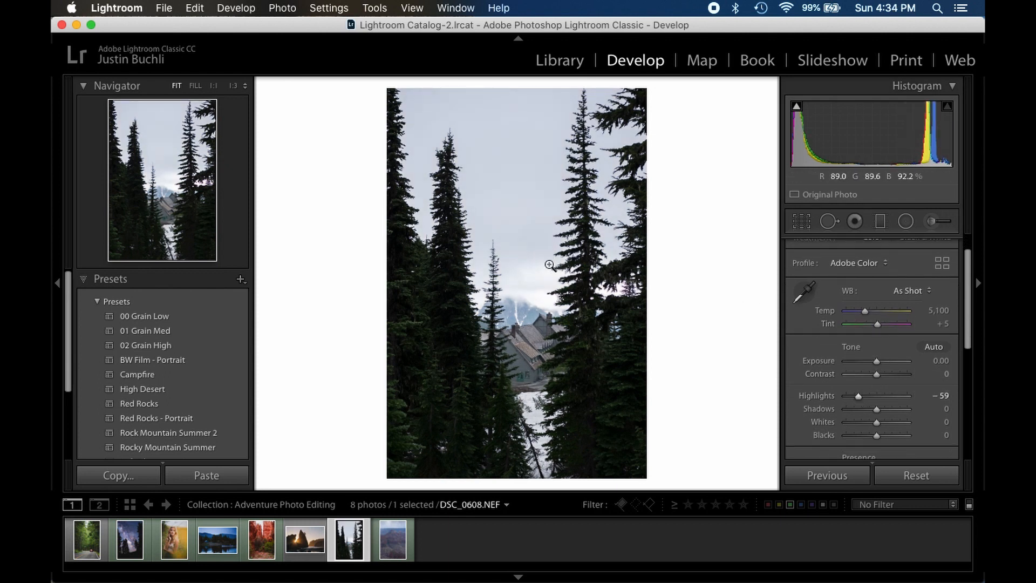
{"action": "left_click_drag", "start_coordinate": [876, 408], "coordinate": [890, 412]}
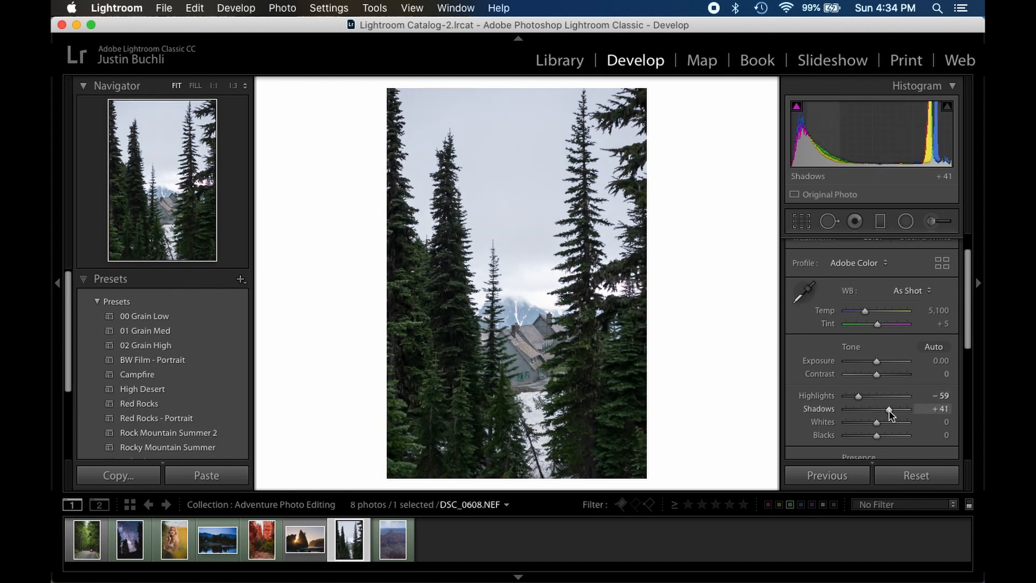
{"action": "left_click", "coordinate": [889, 434]}
{"action": "left_click_drag", "start_coordinate": [889, 435], "coordinate": [888, 411]}
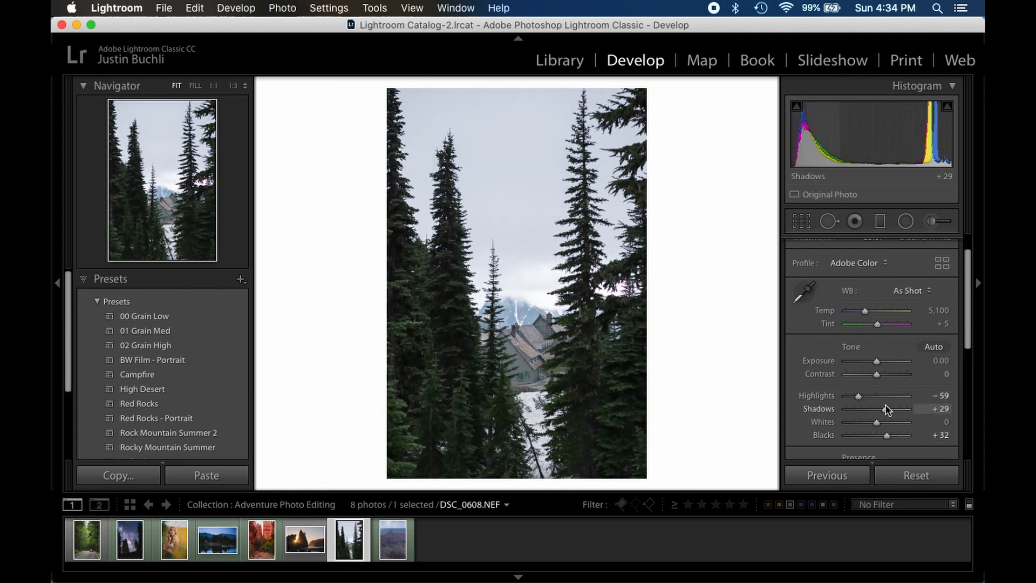
{"action": "left_click", "coordinate": [453, 303]}
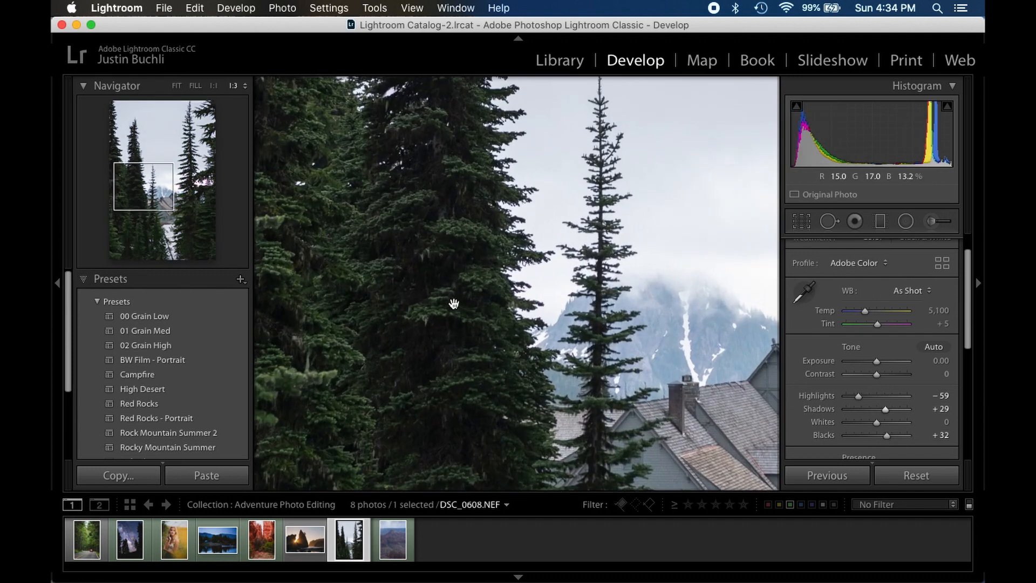
{"action": "left_click", "coordinate": [534, 413]}
Warm the lodge photo's temperature slightly and raise its vibrance to about +52.
{"action": "scroll", "coordinate": [864, 315], "scroll_direction": "down", "scroll_amount": 1}
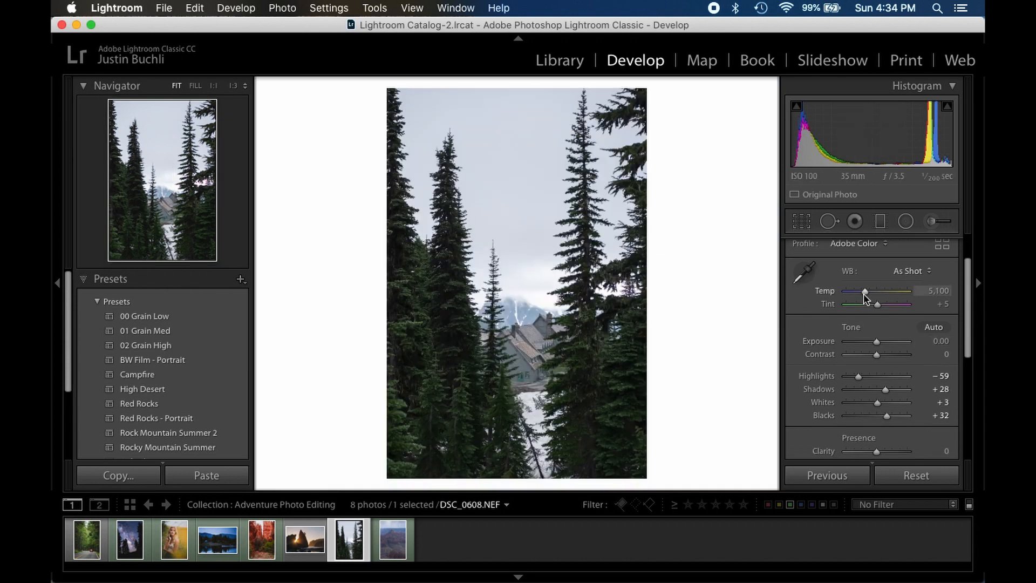
{"action": "scroll", "coordinate": [874, 335], "scroll_direction": "down", "scroll_amount": 3}
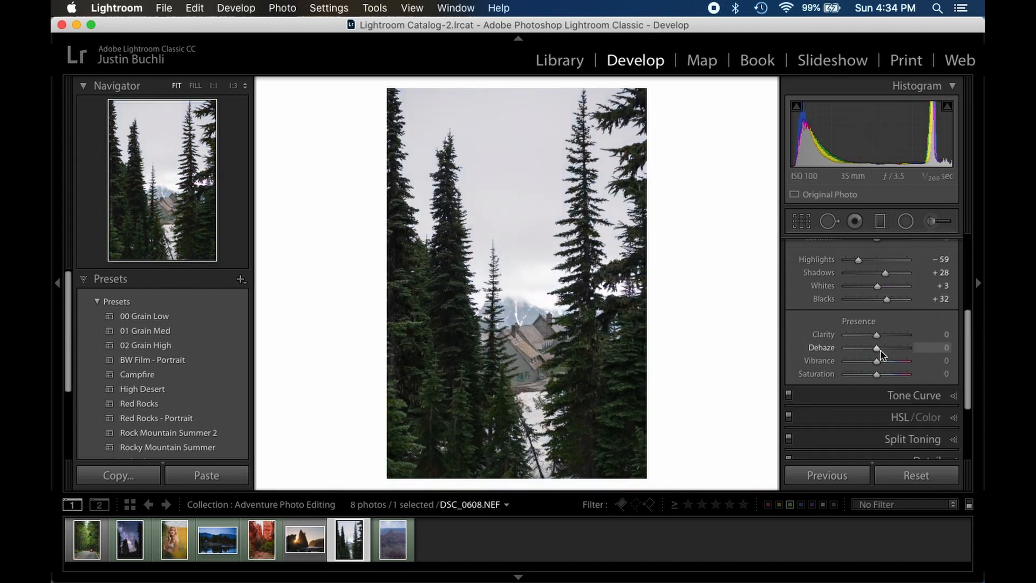
{"action": "left_click_drag", "start_coordinate": [878, 364], "coordinate": [886, 365]}
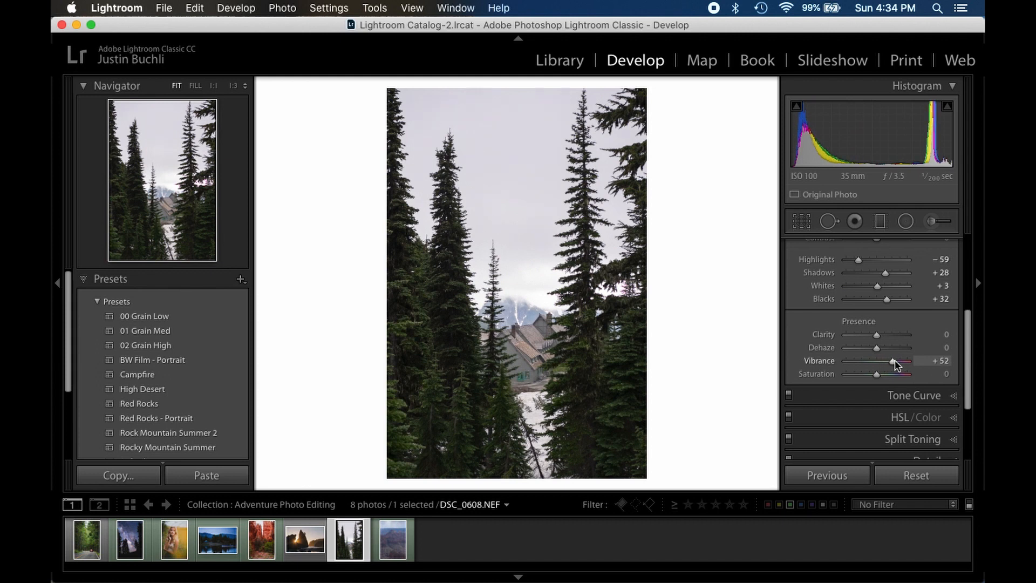
On the lodge photo's tone curve, raise the black point, place a shadow point near 16.1 / 13.7% and adjust the midtones and white point.
{"action": "left_click", "coordinate": [864, 395]}
{"action": "left_click_drag", "start_coordinate": [797, 428], "coordinate": [821, 408]}
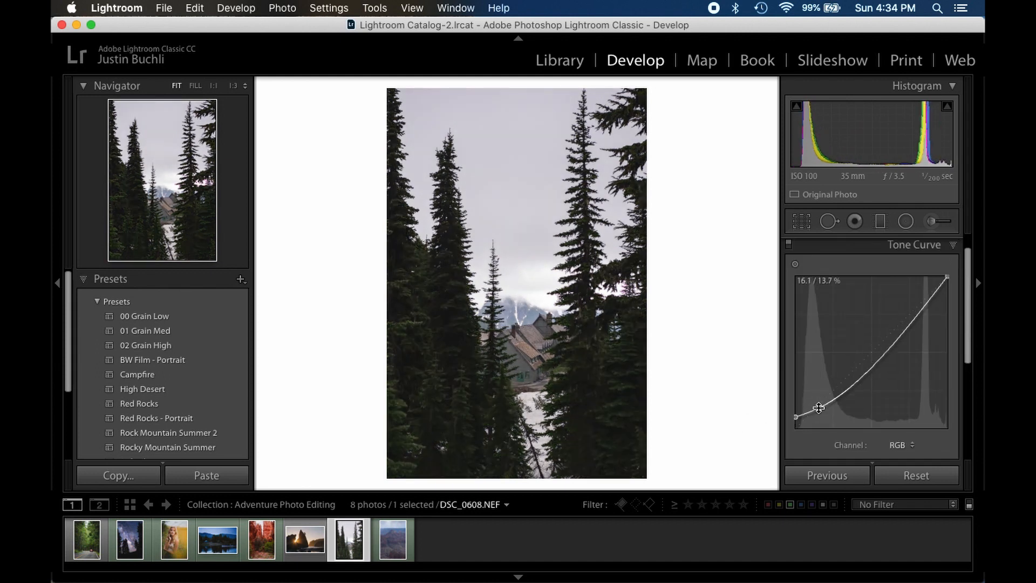
{"action": "left_click", "coordinate": [854, 373]}
{"action": "mouse_move", "coordinate": [943, 286]}
{"action": "left_mouse_down"}
{"action": "mouse_move", "coordinate": [950, 295]}
{"action": "mouse_move", "coordinate": [948, 278]}
{"action": "left_mouse_up"}
Split tone the lodge photo's shadows with hue 10 and saturation 9, and compare the result with the original.
{"action": "scroll", "coordinate": [950, 346], "scroll_direction": "down", "scroll_amount": 5}
{"action": "left_click", "coordinate": [953, 370]}
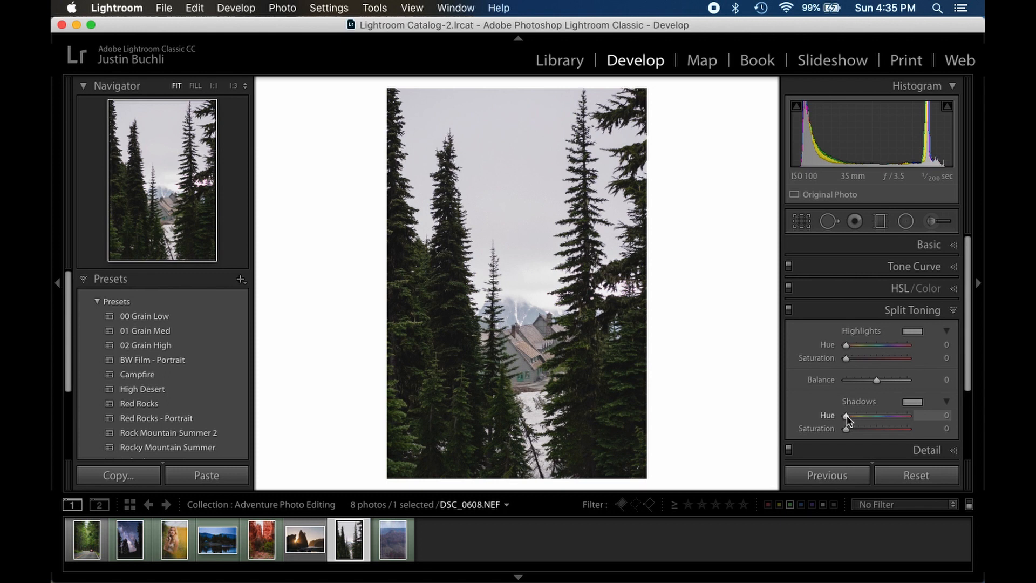
{"action": "left_click", "coordinate": [847, 416], "text": "alt"}
{"action": "left_click_drag", "start_coordinate": [847, 415], "coordinate": [849, 416]}
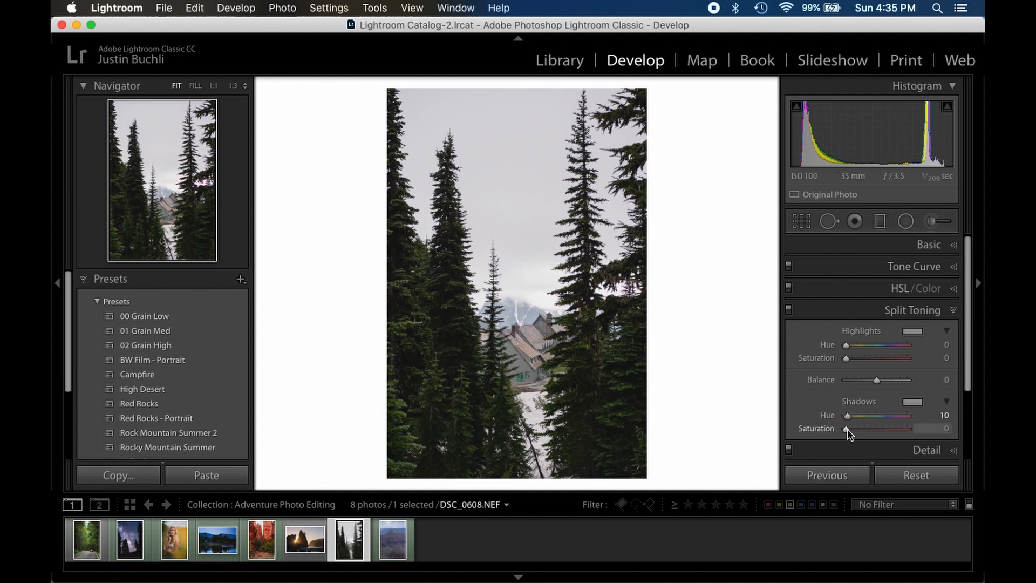
{"action": "left_click_drag", "start_coordinate": [847, 430], "coordinate": [852, 429]}
{"action": "key", "text": "backslash"}
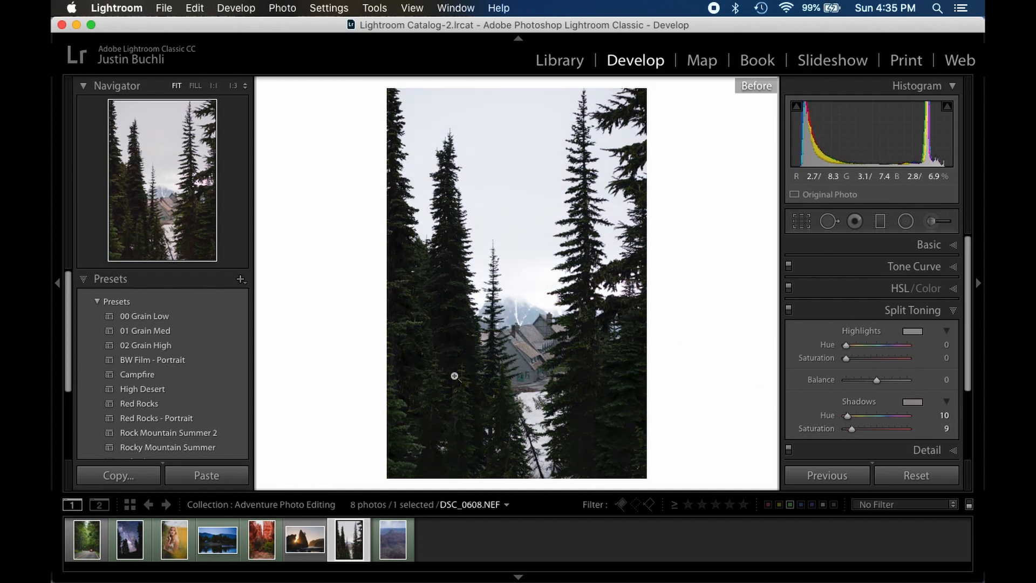
{"action": "key", "text": "backslash"}
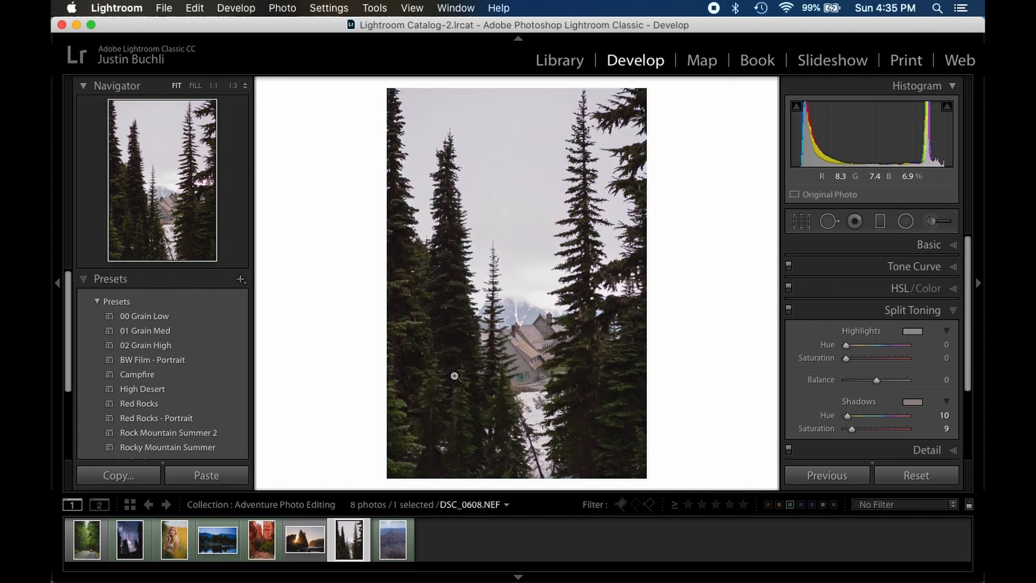
Open the canyon photo and crop it to the 4 x 5 / 8 x 10 aspect, keeping the sky and cutting off the bottom.
{"action": "key", "text": "Right"}
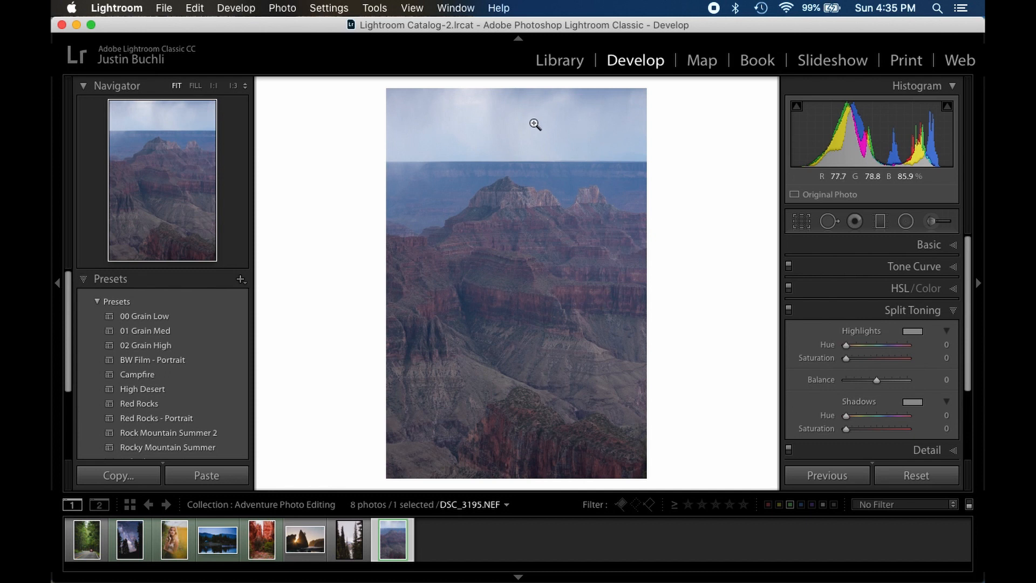
{"action": "key", "text": "r"}
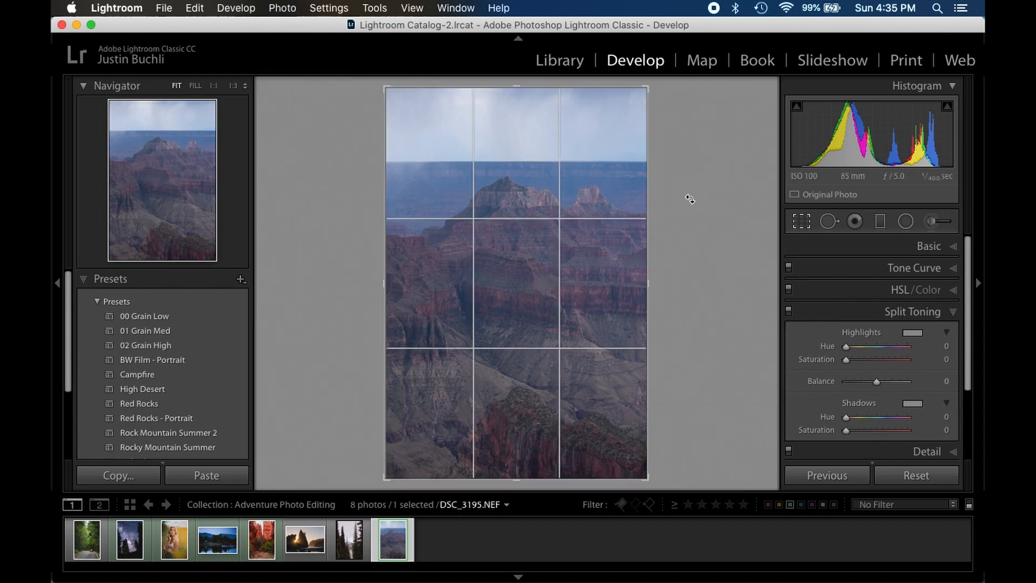
{"action": "left_click", "coordinate": [905, 269]}
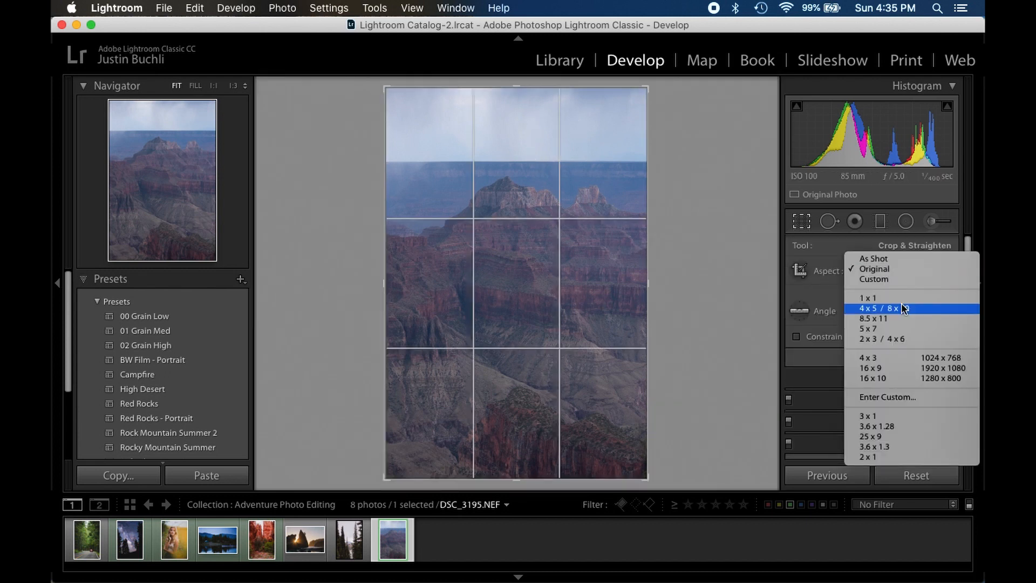
{"action": "left_click", "coordinate": [964, 309]}
{"action": "left_click_drag", "start_coordinate": [540, 176], "coordinate": [562, 323]}
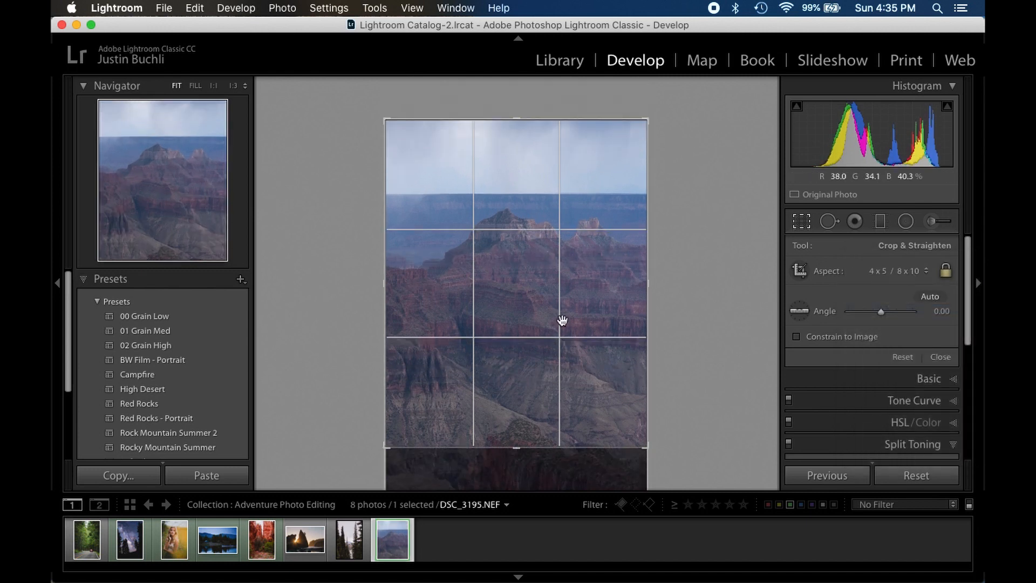
{"action": "key", "text": "Return"}
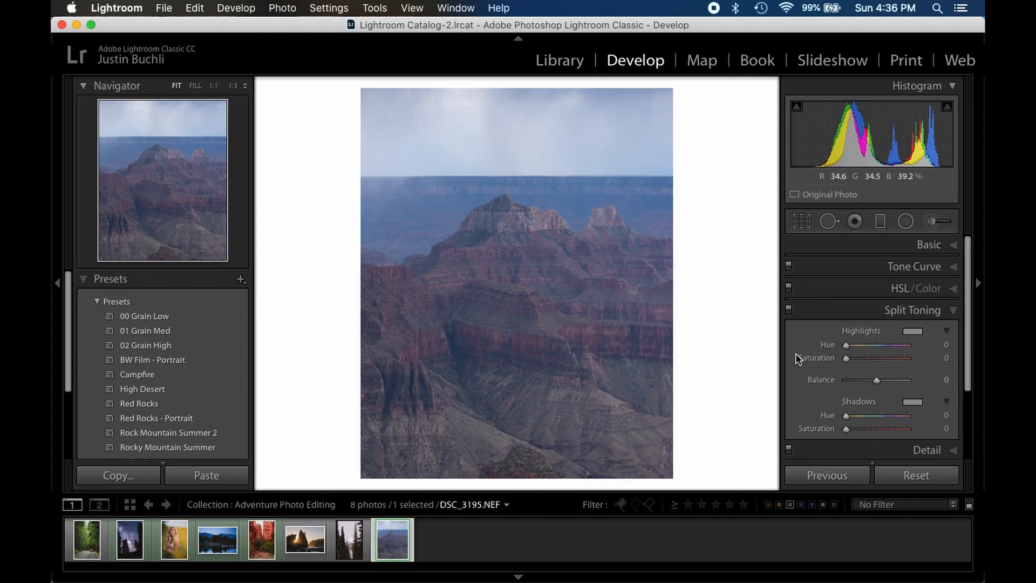
Add a graduated filter over the canyon photo's sky with exposure -0.39, contrast 34, clarity 44 and tint 0.
{"action": "left_click", "coordinate": [880, 220]}
{"action": "left_click_drag", "start_coordinate": [525, 162], "coordinate": [525, 169]}
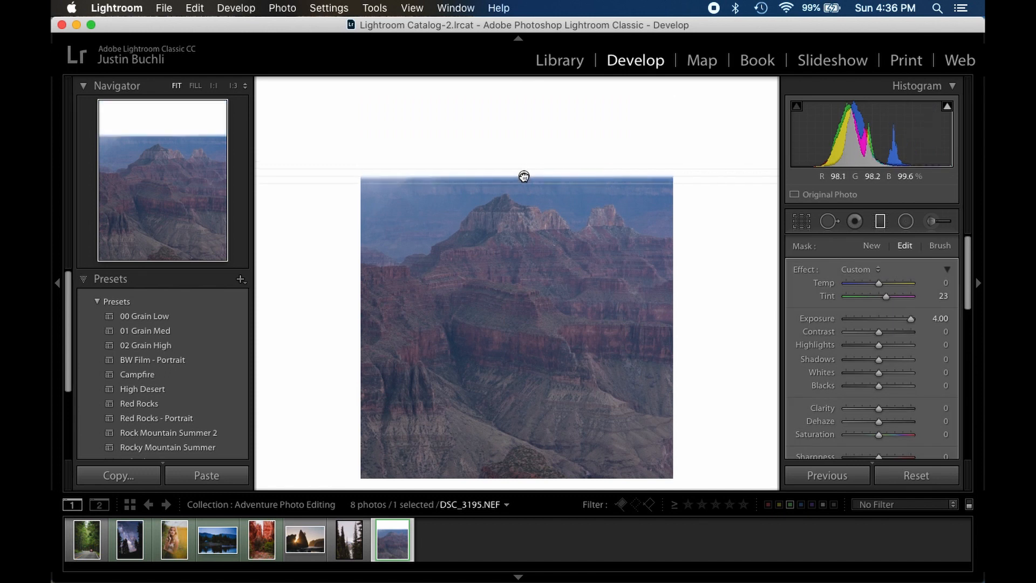
{"action": "left_click_drag", "start_coordinate": [912, 319], "coordinate": [877, 323]}
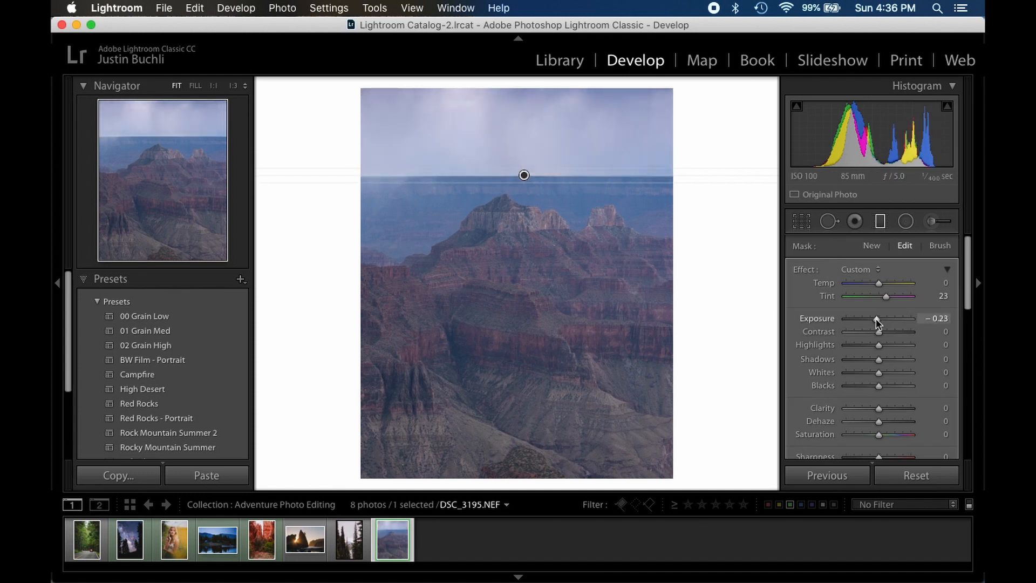
{"action": "left_click_drag", "start_coordinate": [879, 409], "coordinate": [900, 406]}
{"action": "mouse_move", "coordinate": [879, 331]}
{"action": "left_mouse_down"}
{"action": "mouse_move", "coordinate": [890, 332]}
{"action": "mouse_move", "coordinate": [884, 319]}
{"action": "left_mouse_up"}
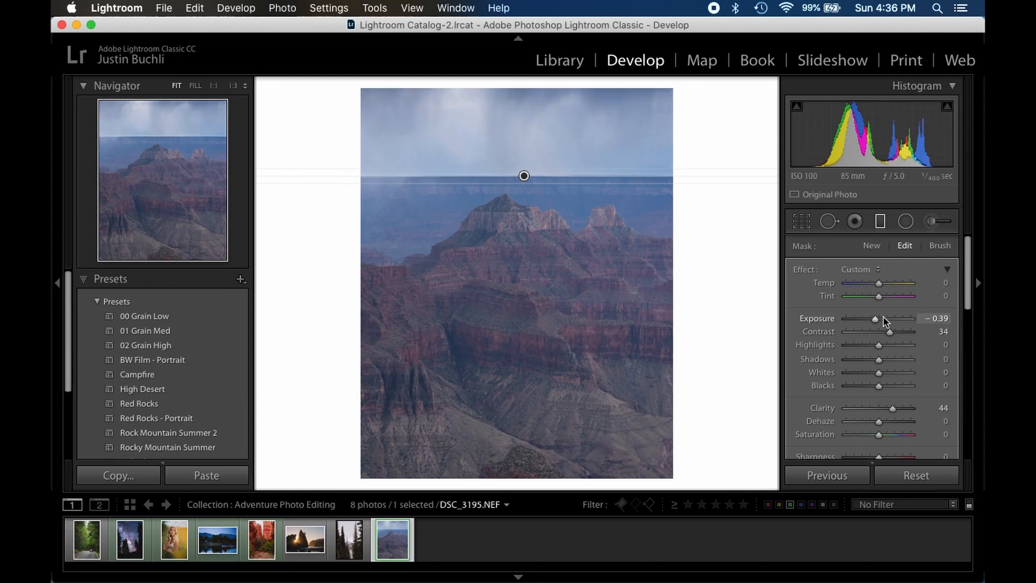
{"action": "left_click", "coordinate": [880, 221]}
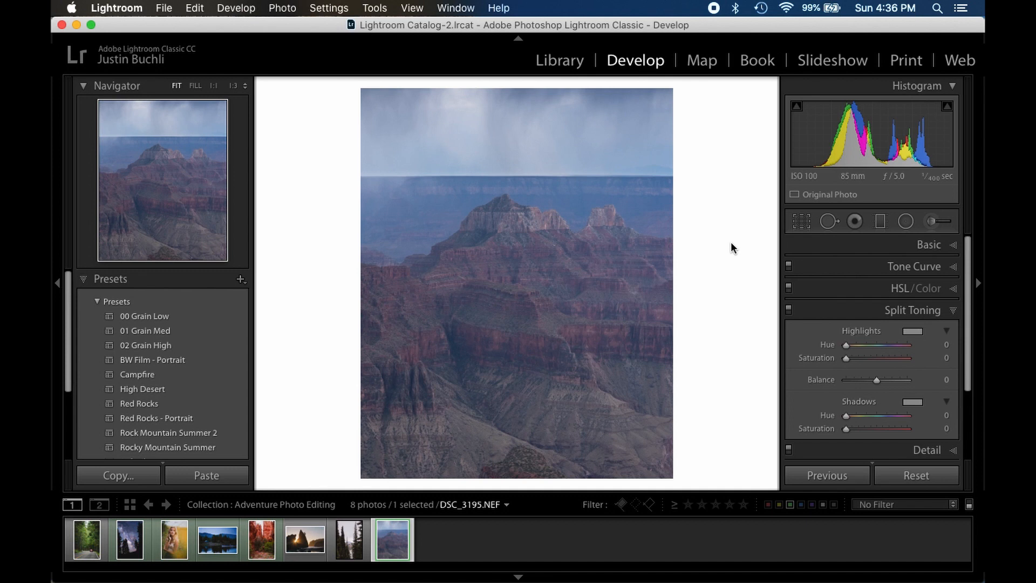
Convert the canyon photo to black and white and set highlights to -31, shadows to +19, whites to +45 and blacks to -22.
{"action": "key", "text": "v"}
{"action": "left_click", "coordinate": [928, 246]}
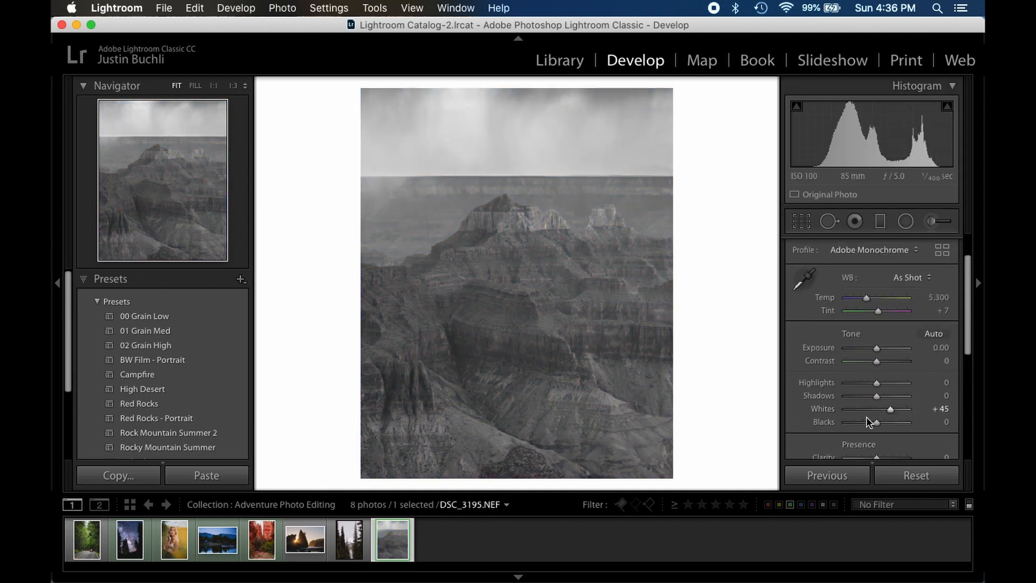
{"action": "left_click_drag", "start_coordinate": [877, 423], "coordinate": [882, 397]}
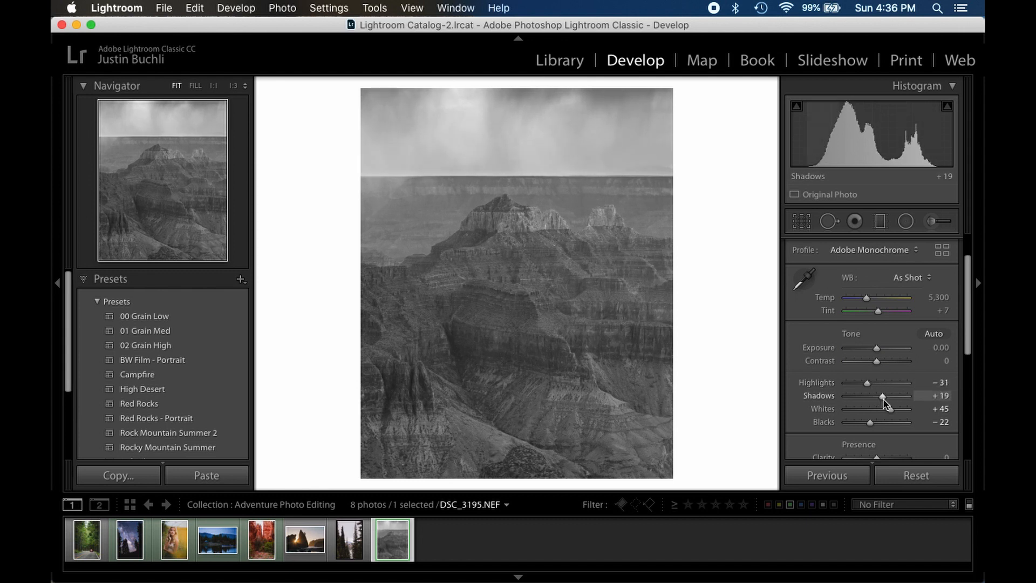
Raise the black point on the canyon photo's tone curve and shape its shadows for a slightly faded look.
{"action": "scroll", "coordinate": [891, 378], "scroll_direction": "down", "scroll_amount": 5}
{"action": "left_click", "coordinate": [892, 358]}
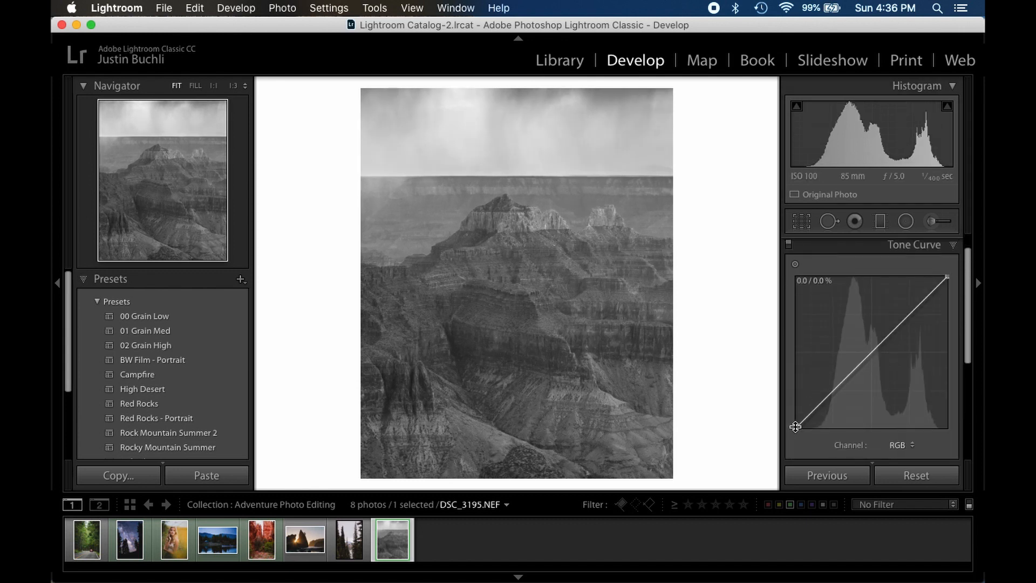
{"action": "left_click_drag", "start_coordinate": [795, 426], "coordinate": [840, 390]}
Add grain to the canyon photo with amount 43 and size 55, and compare the result with the original.
{"action": "key", "text": "super+1"}
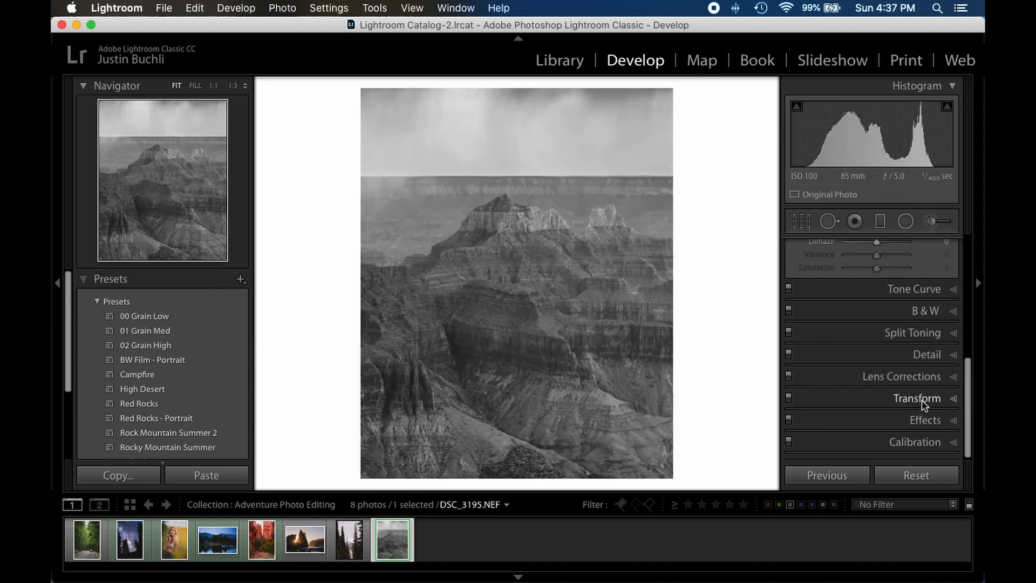
{"action": "left_click", "coordinate": [925, 420]}
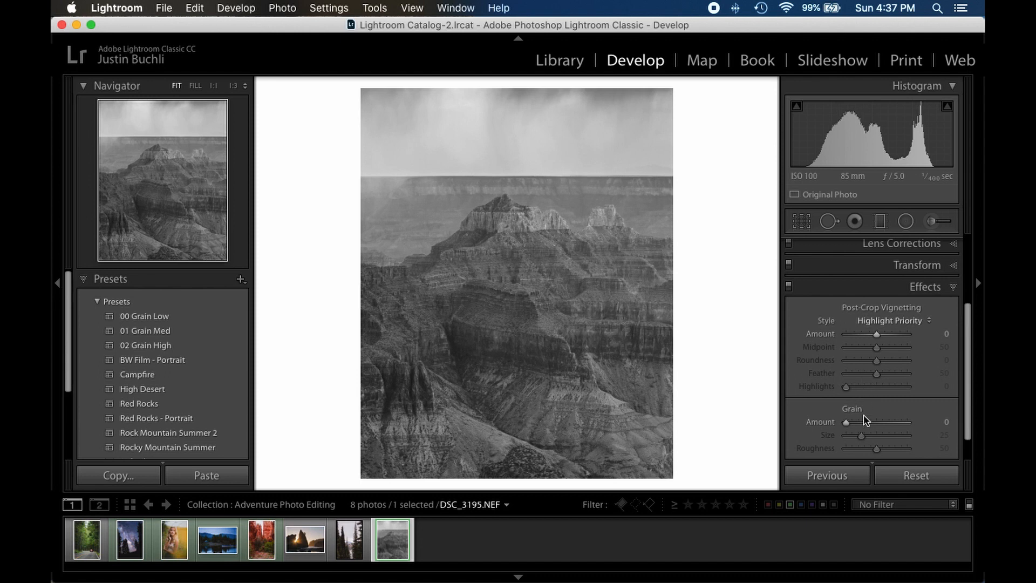
{"action": "left_click", "coordinate": [865, 422]}
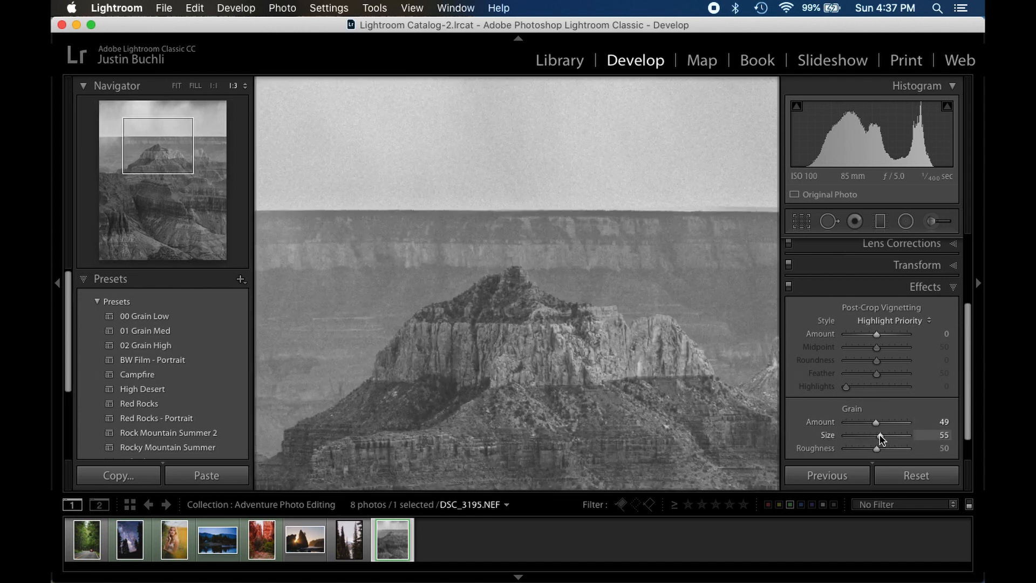
{"action": "left_click_drag", "start_coordinate": [886, 422], "coordinate": [880, 420]}
{"action": "left_click", "coordinate": [599, 336]}
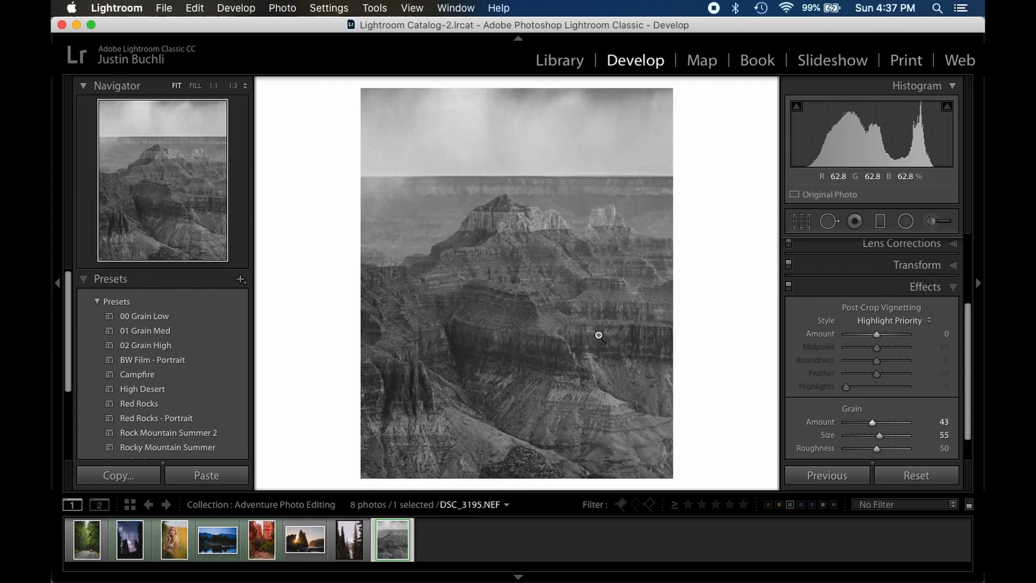
{"action": "key", "text": "backslash"}
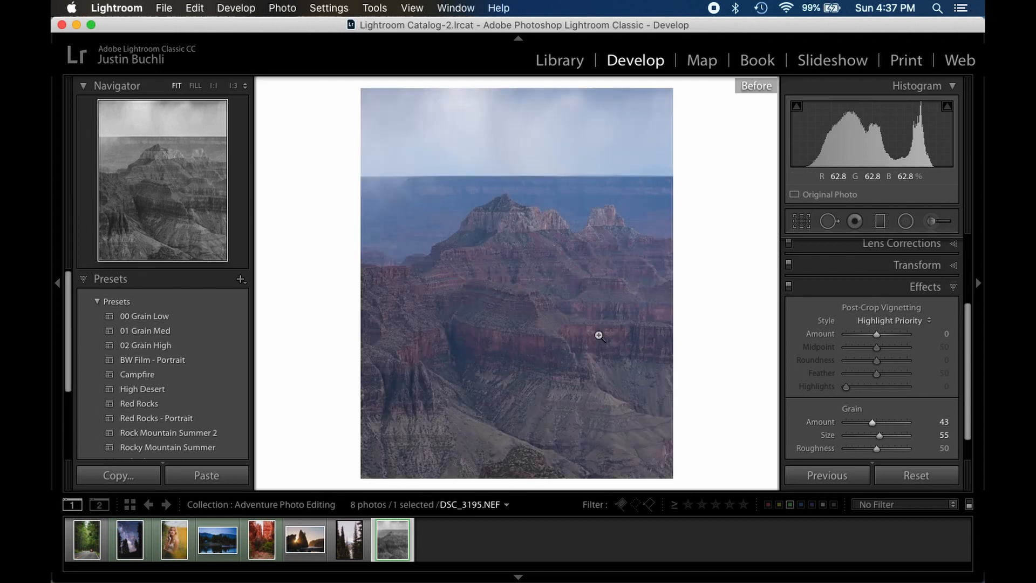
{"action": "key", "text": "backslash"}
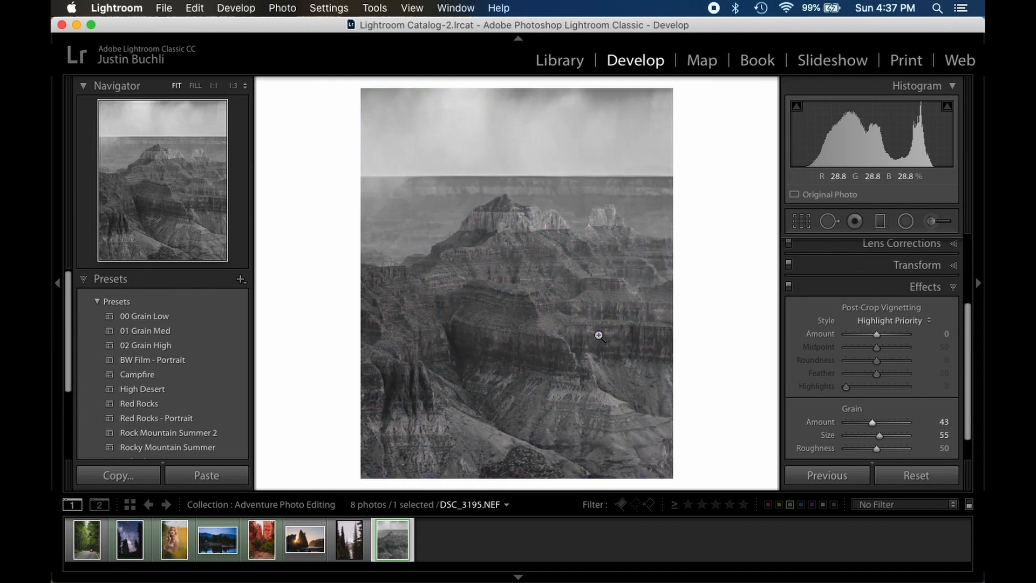